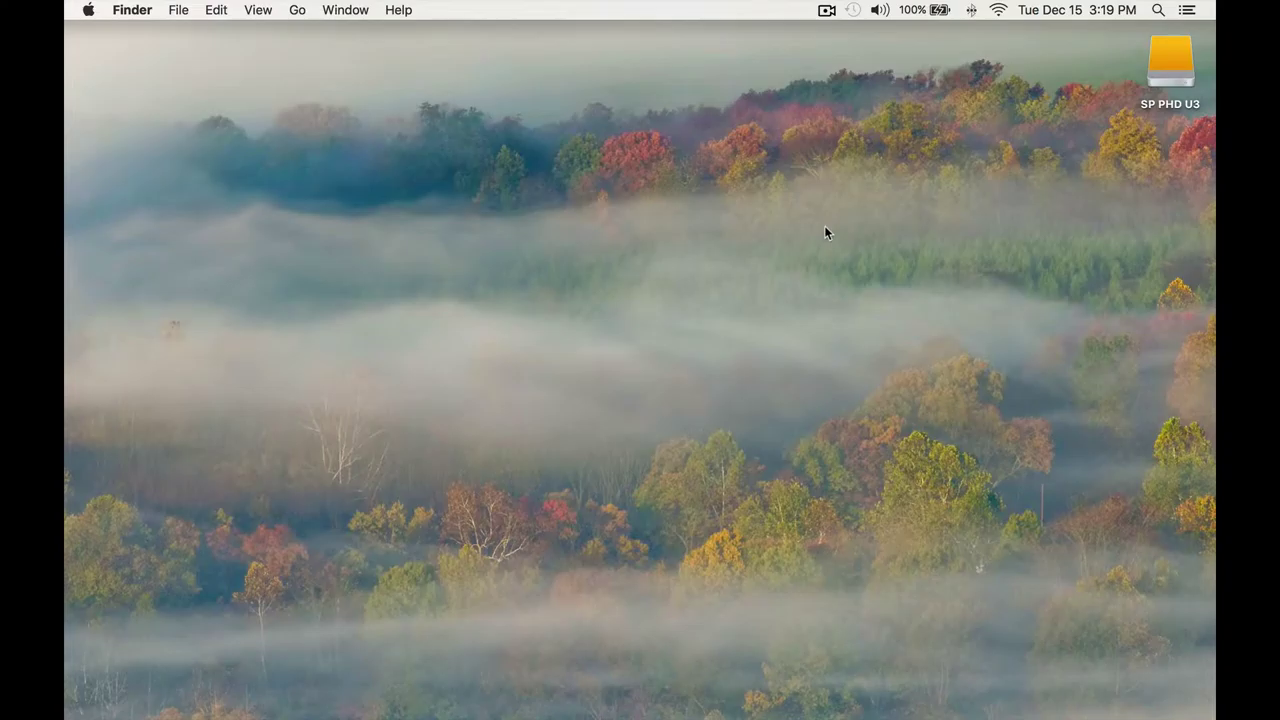
Switch to Chrome and set the AffPortal Facebook group's notifications to All Posts.
mouse_move(400, 703)
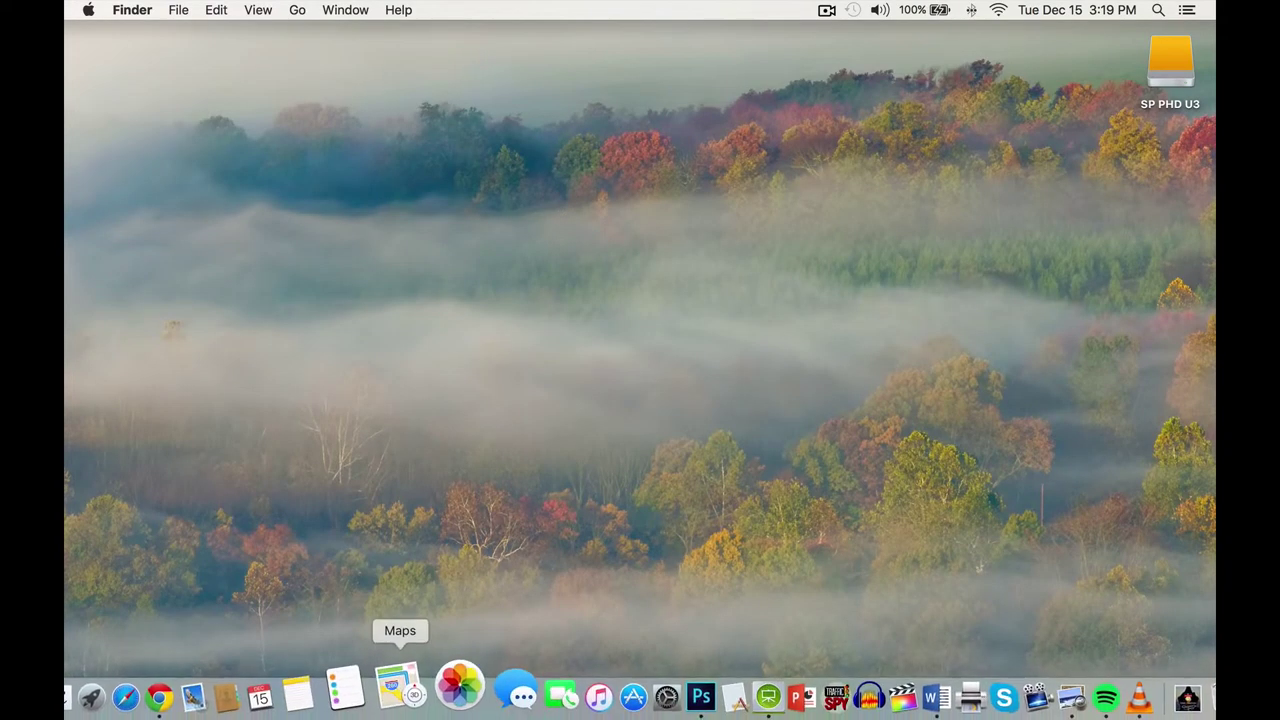
click(186, 688)
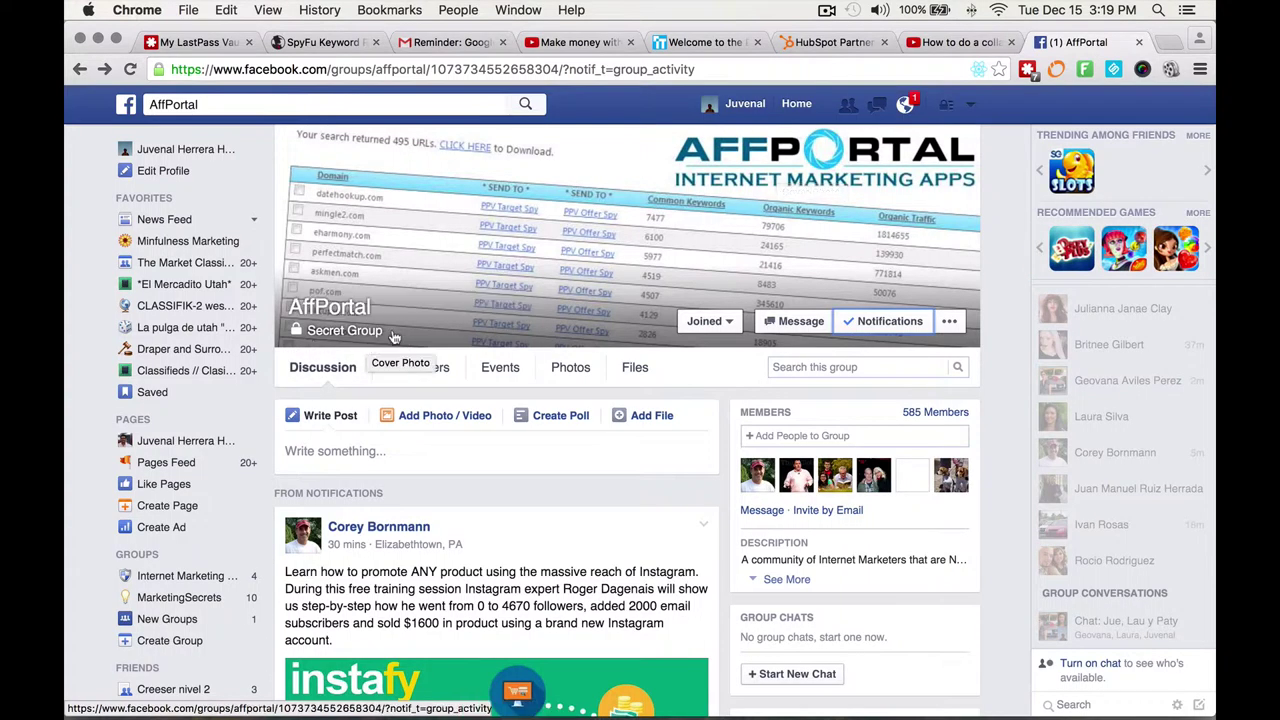
drag(320, 333, 405, 337)
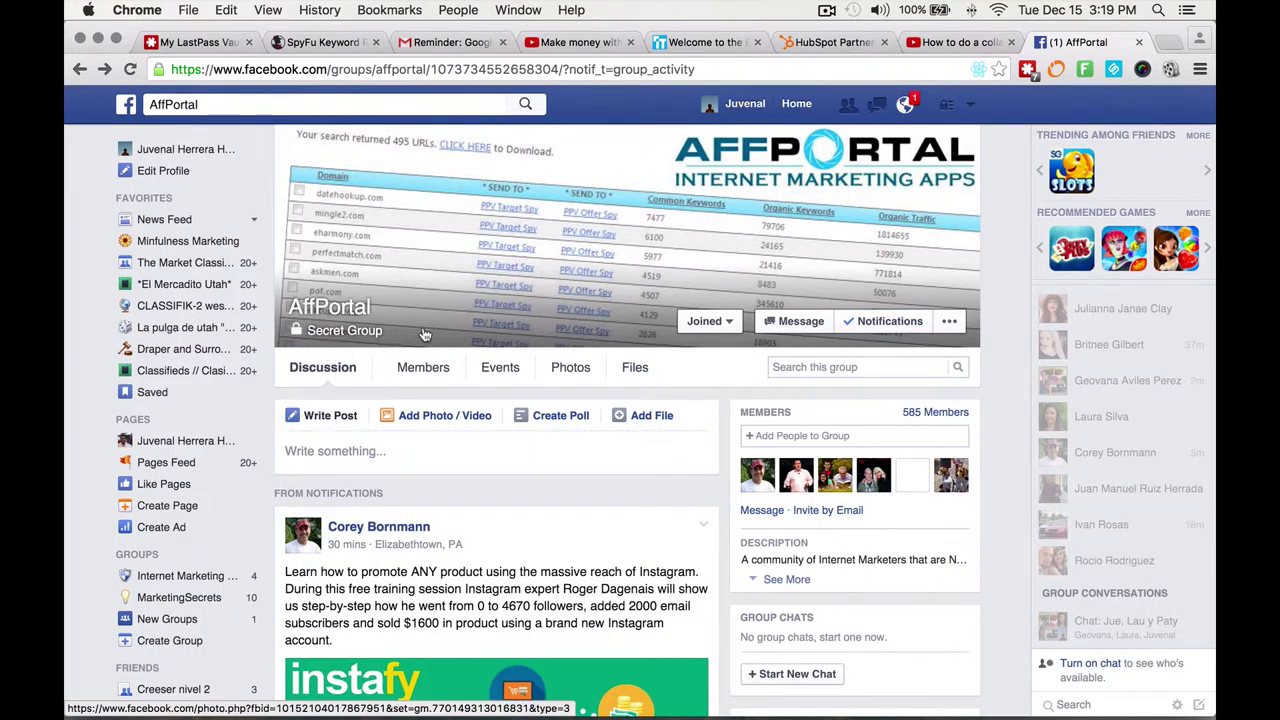
click(862, 325)
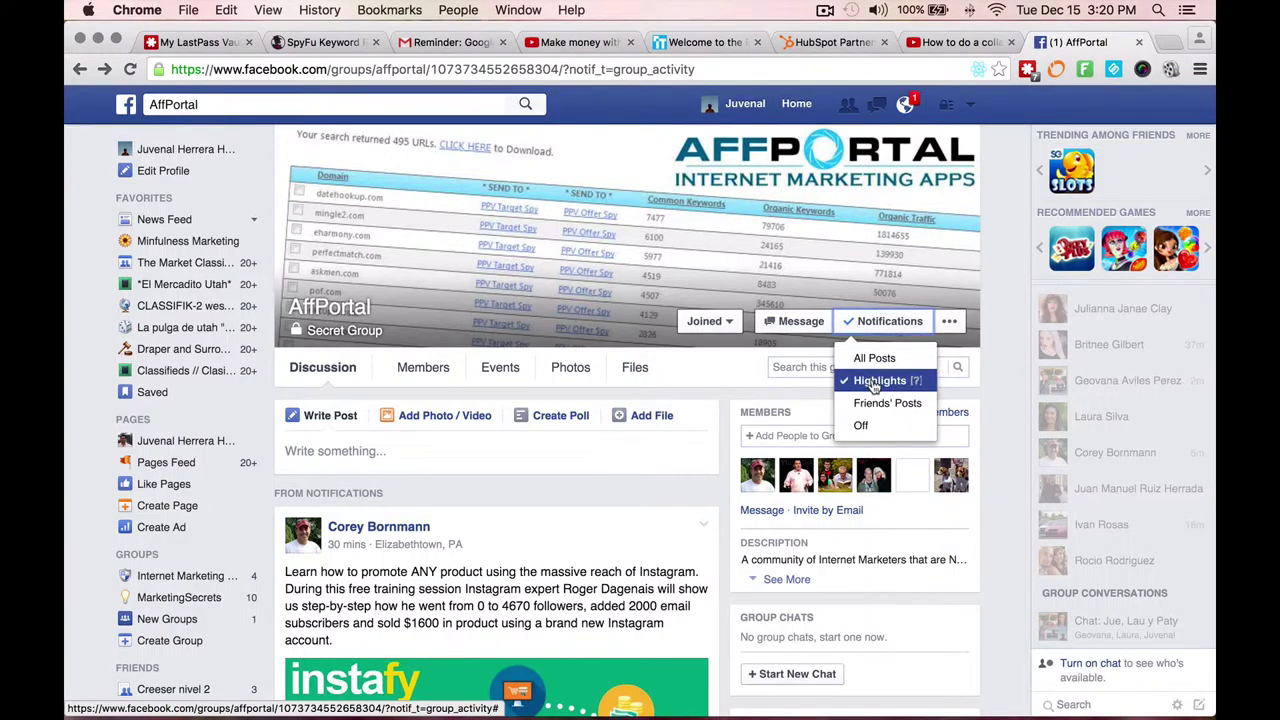
click(879, 360)
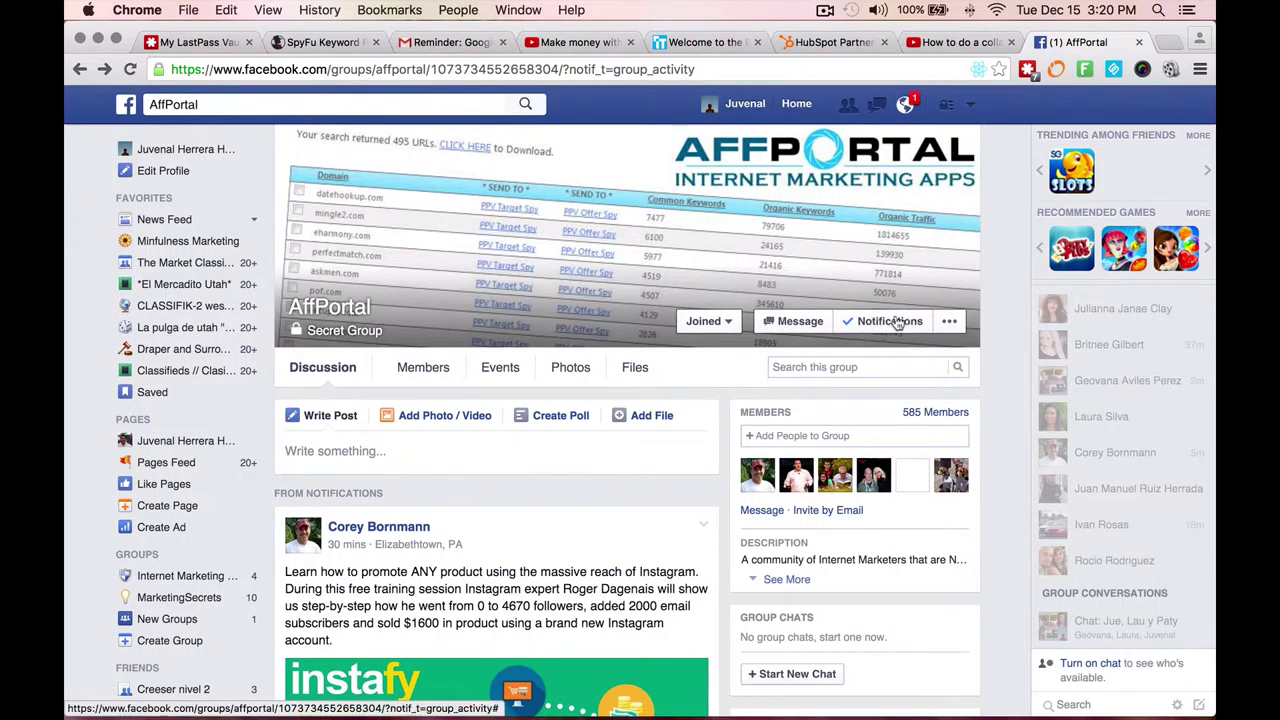
Switch the AffPortal group's notifications to Highlights and back to All Posts.
click(866, 326)
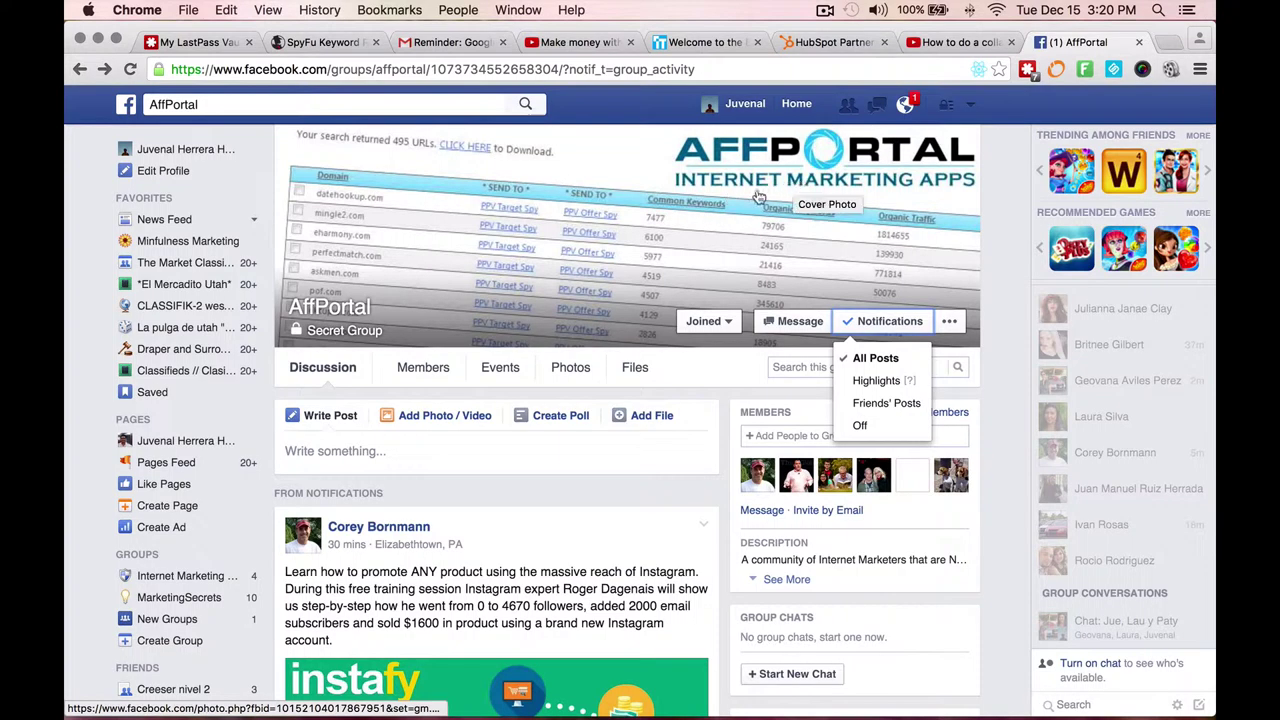
click(860, 382)
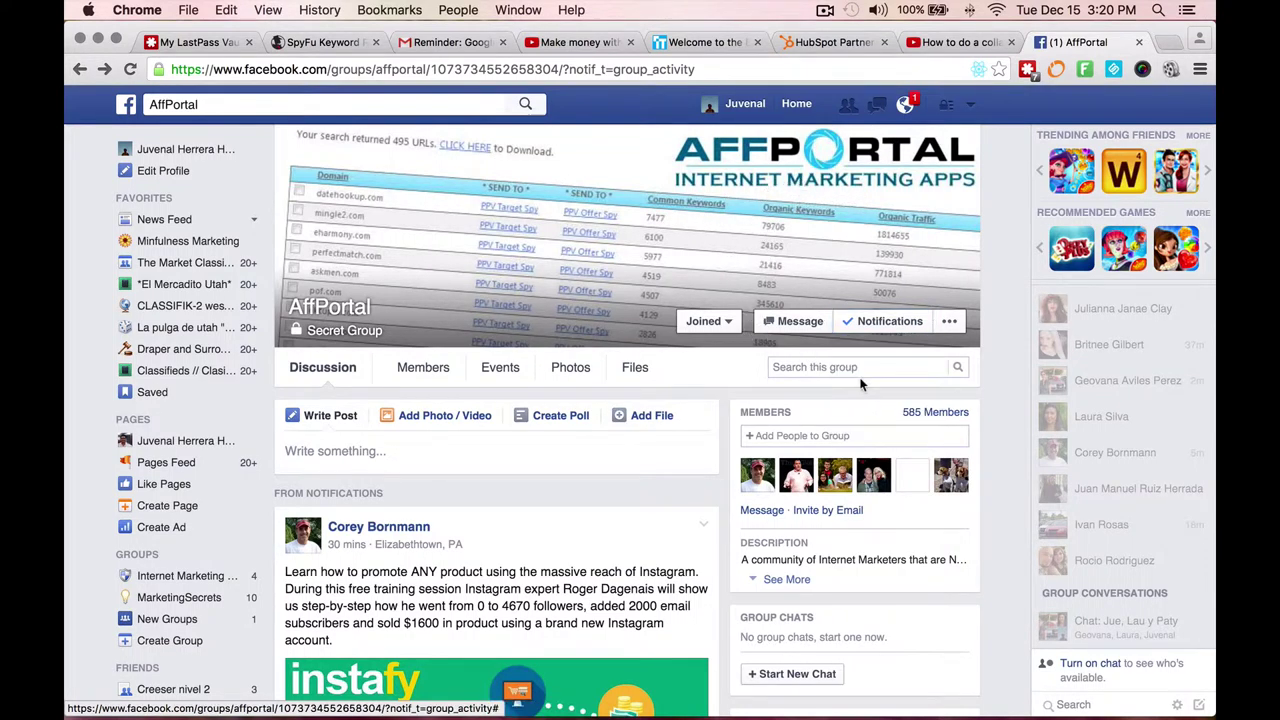
click(872, 322)
click(858, 358)
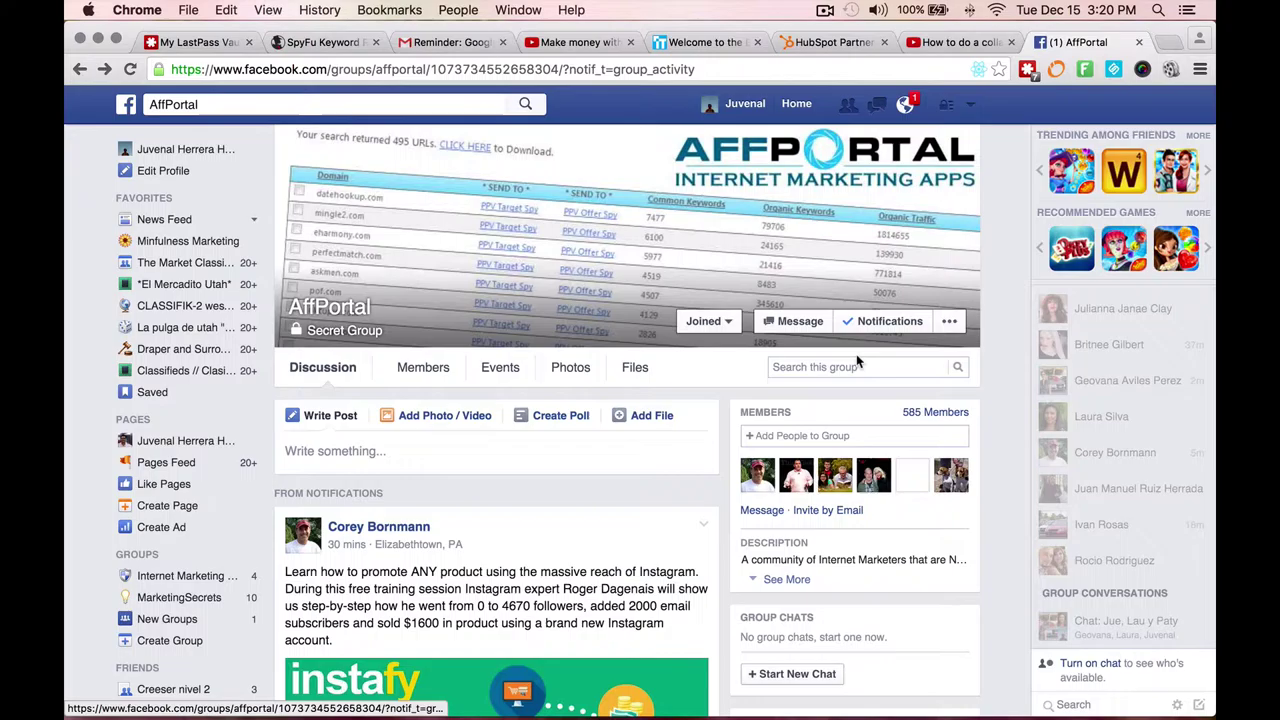
Open the Minfulness Marketing group from the home feed and check its notification setting.
click(337, 103)
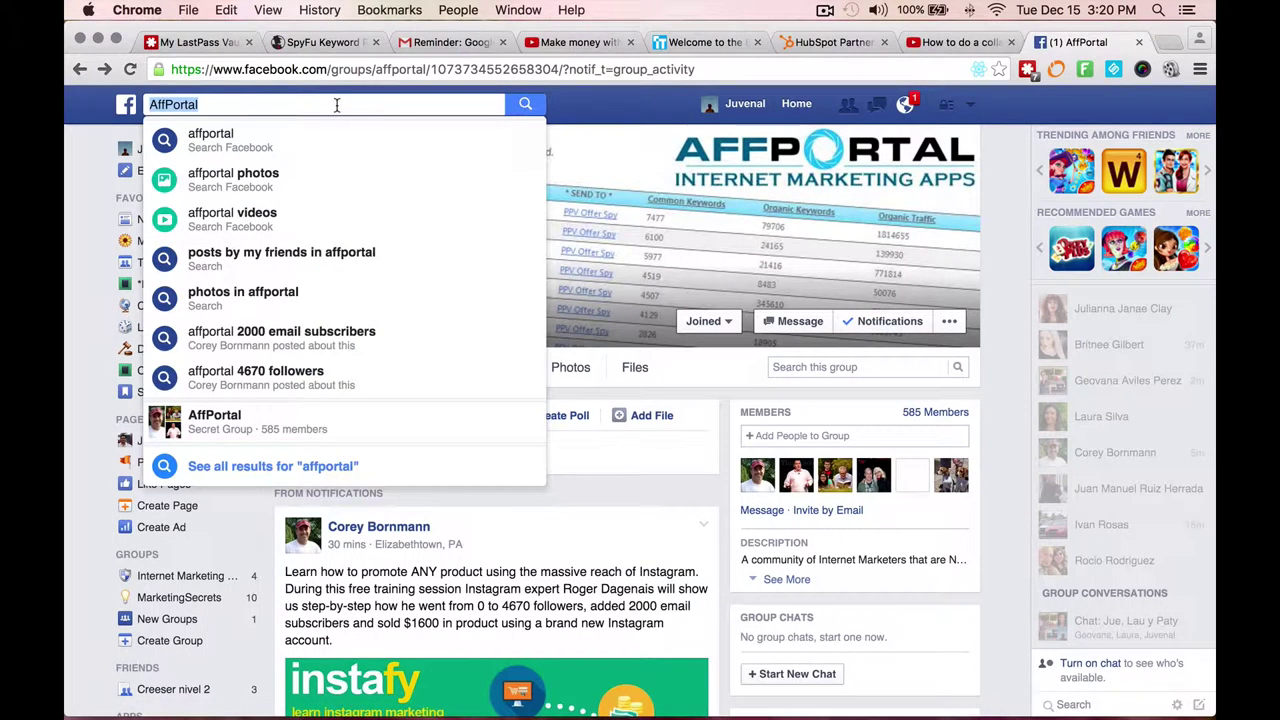
click(796, 103)
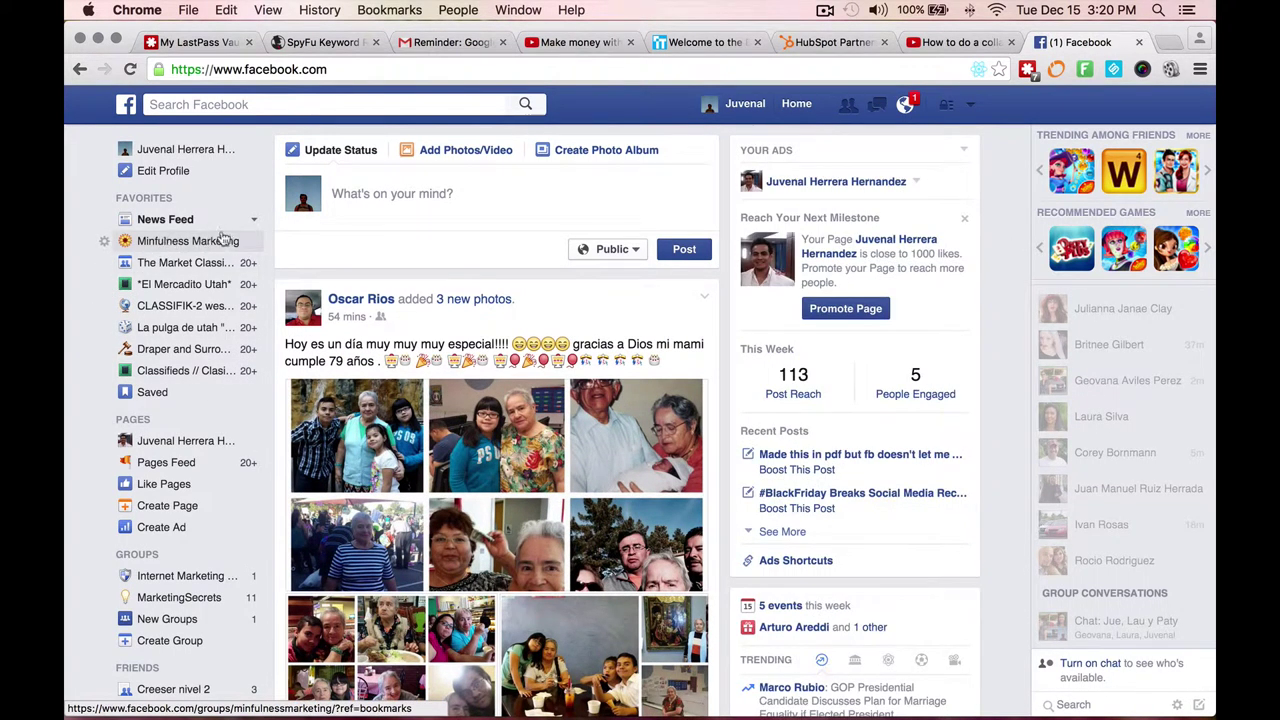
click(196, 245)
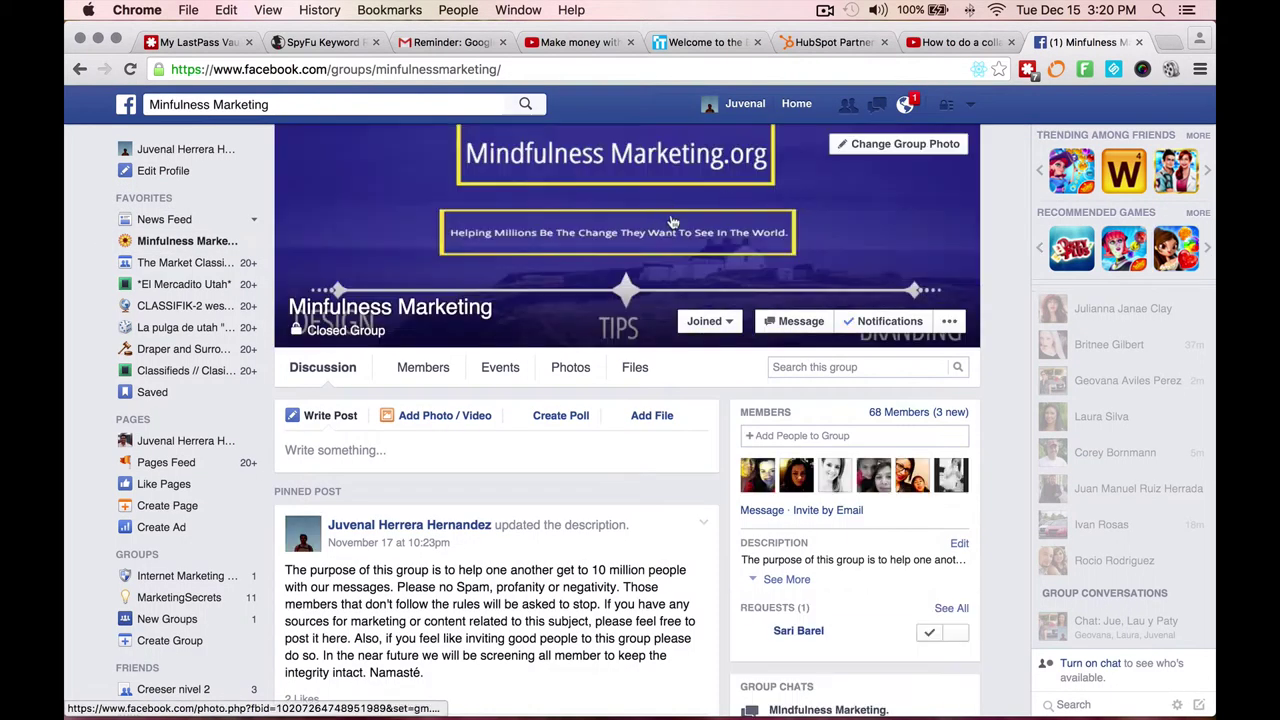
click(885, 323)
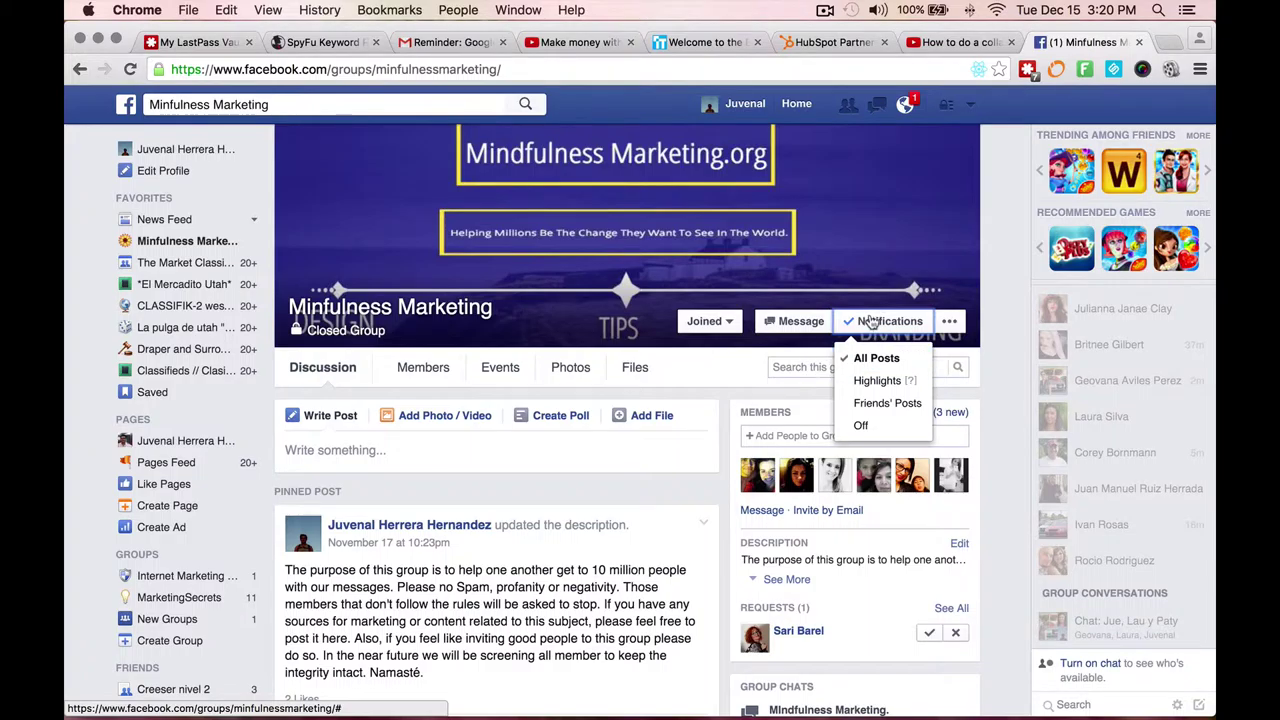
click(725, 376)
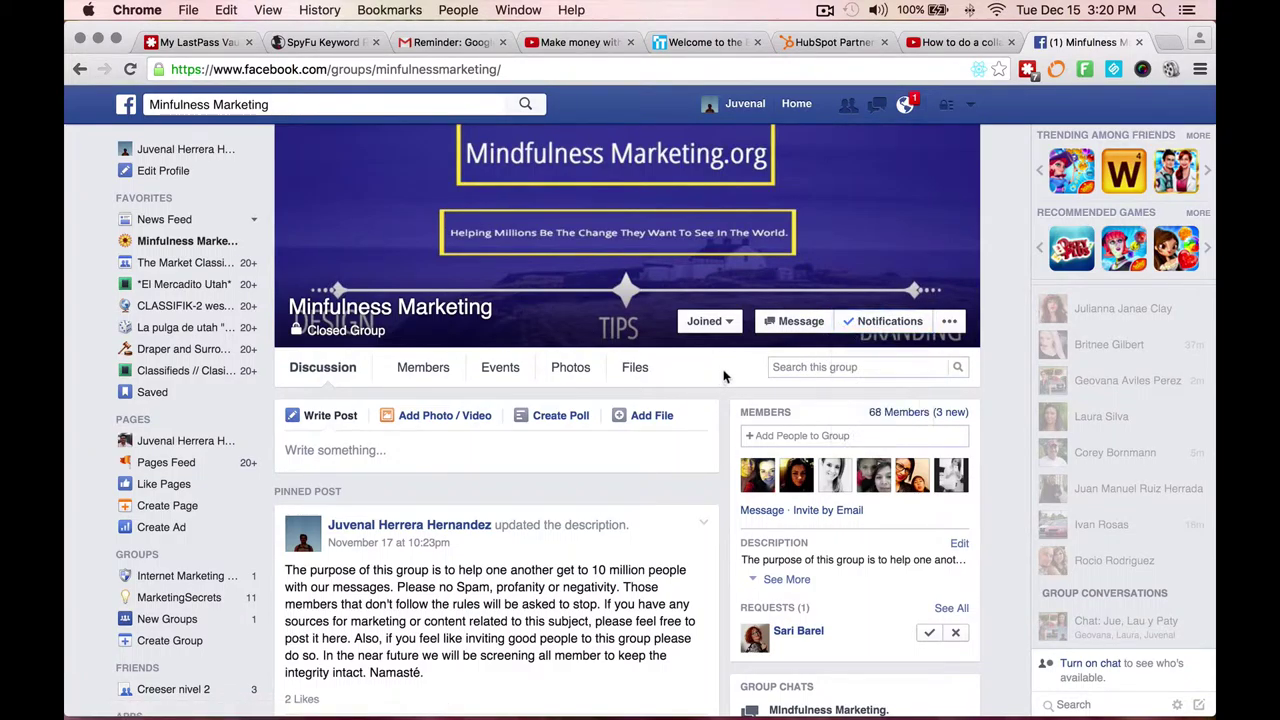
click(387, 104)
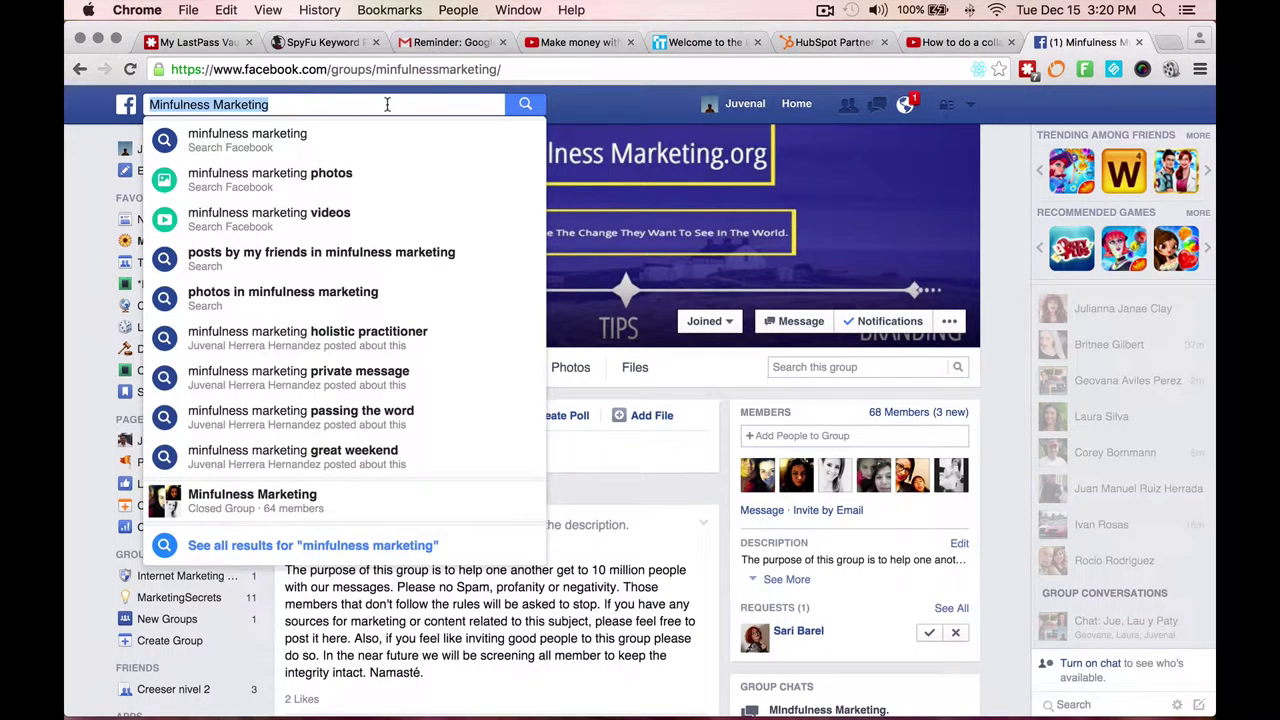
click(108, 334)
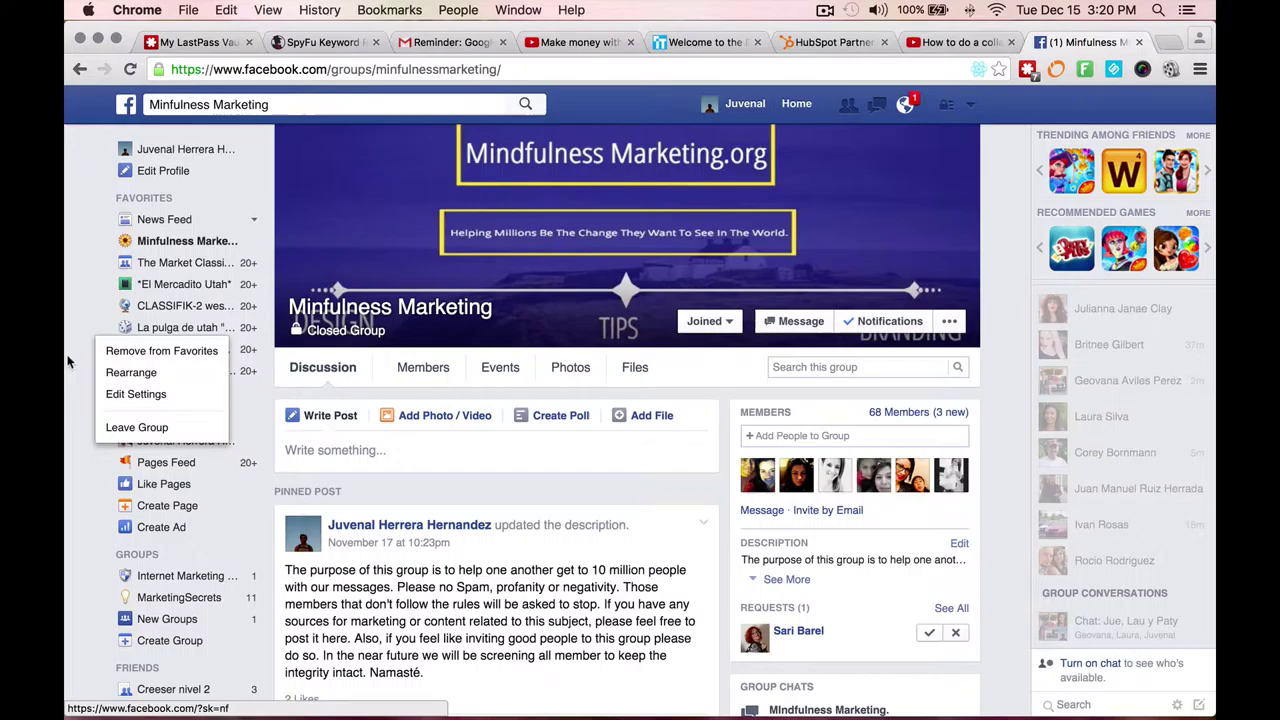
scroll(128, 546, down, 5)
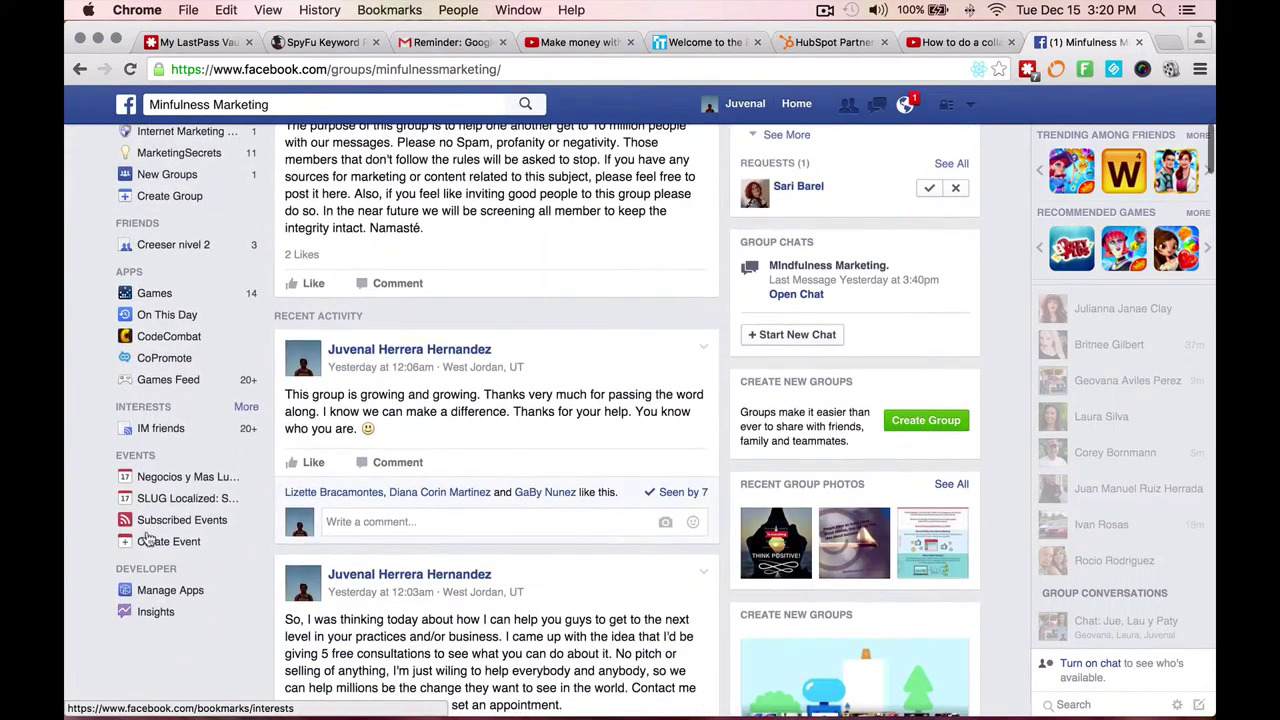
scroll(145, 535, down, 2)
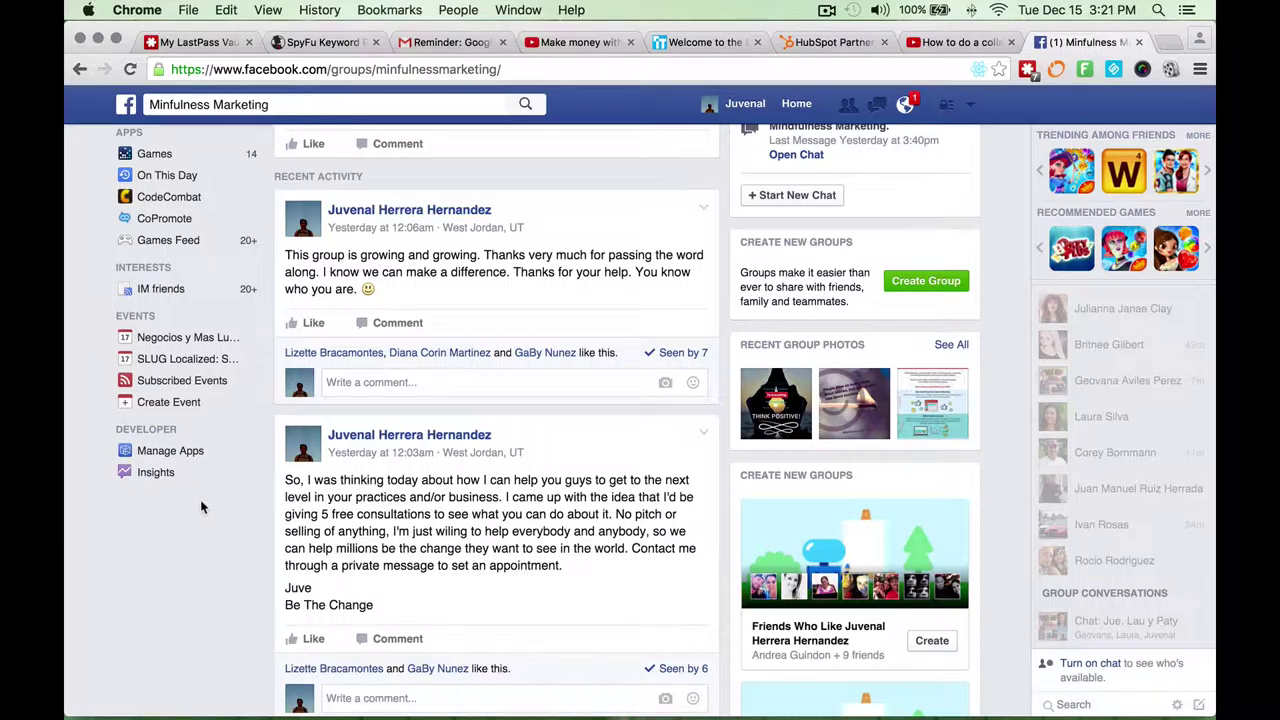
scroll(205, 506, down, 1)
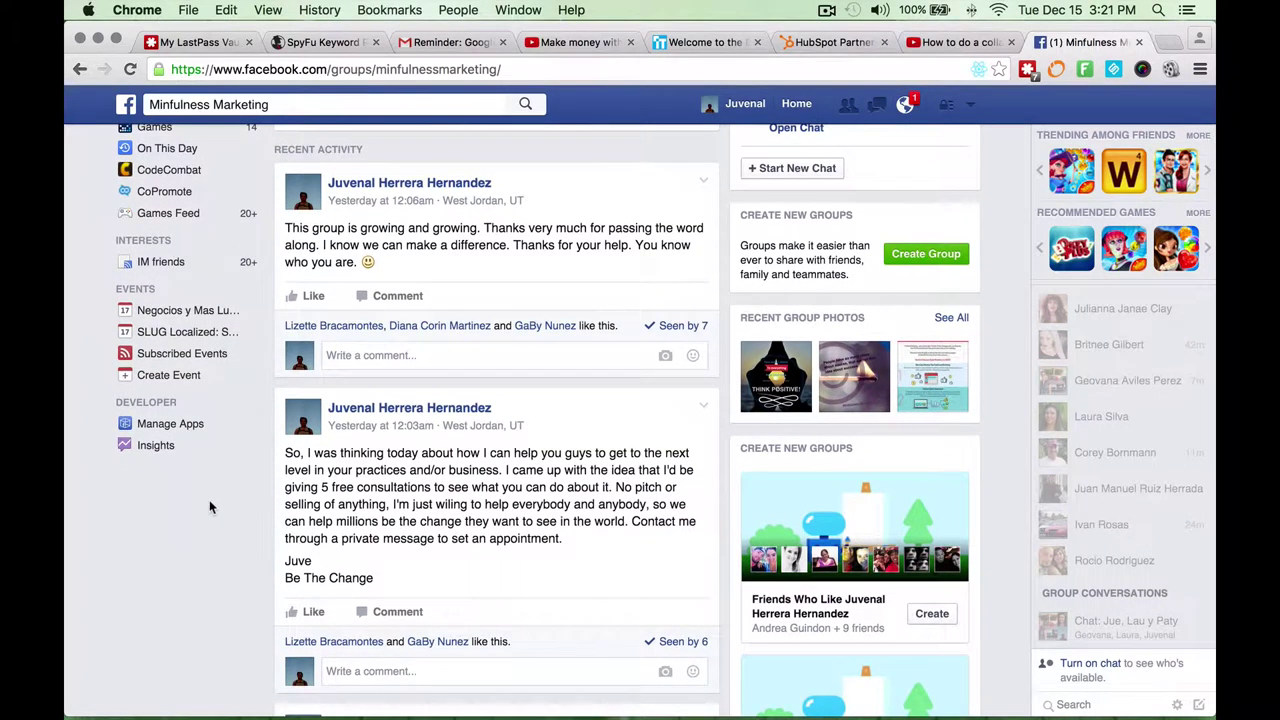
scroll(209, 500, up, 10)
click(104, 337)
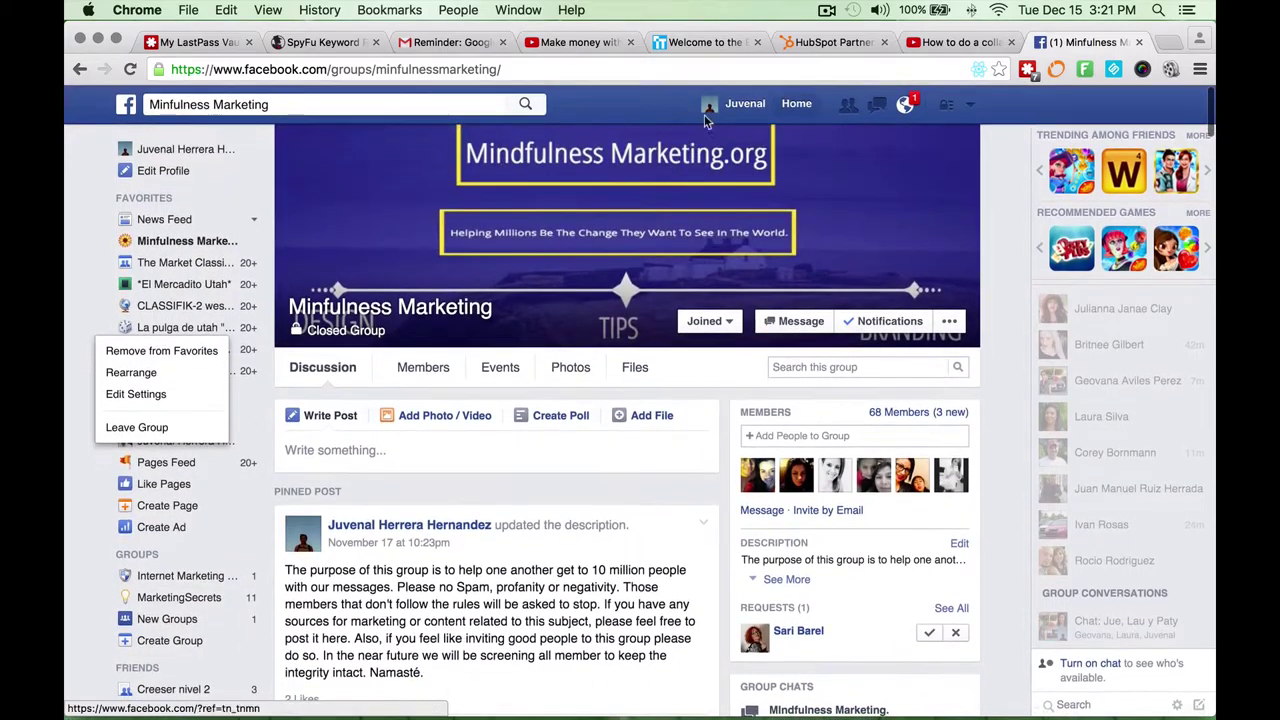
Open your own profile's About page and go to the Likes section.
click(743, 116)
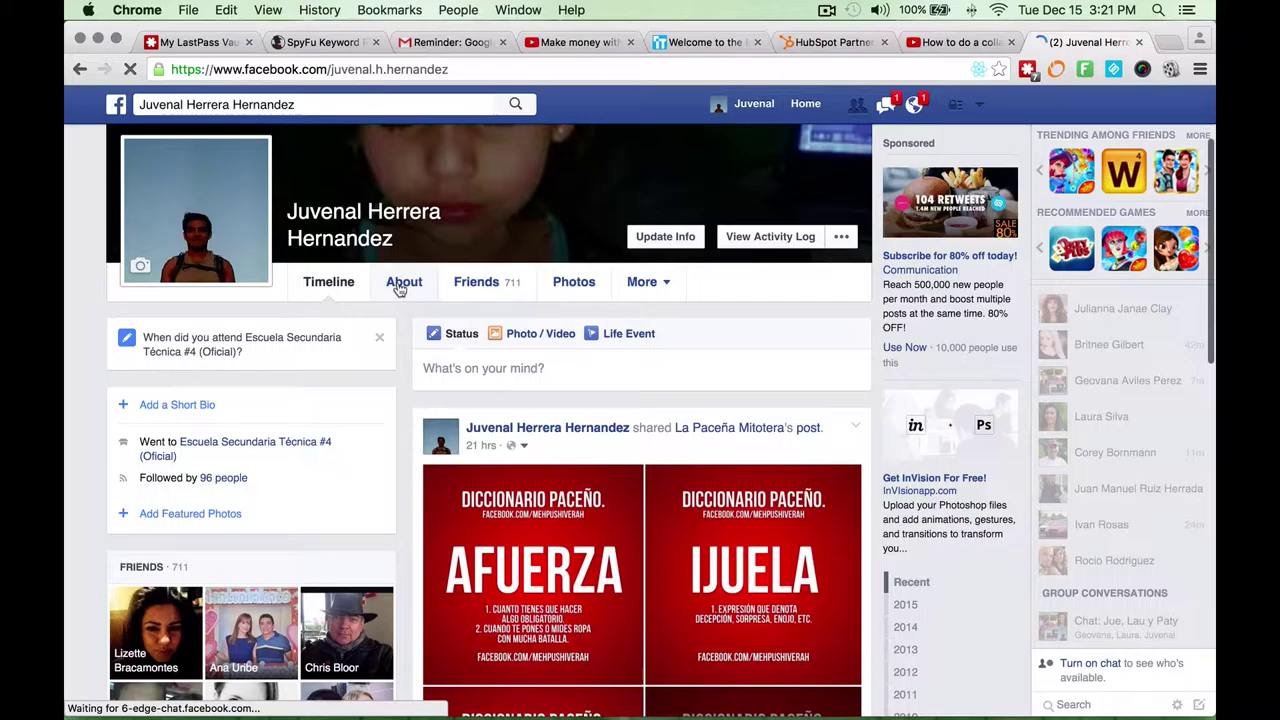
click(399, 289)
scroll(478, 531, down, 2)
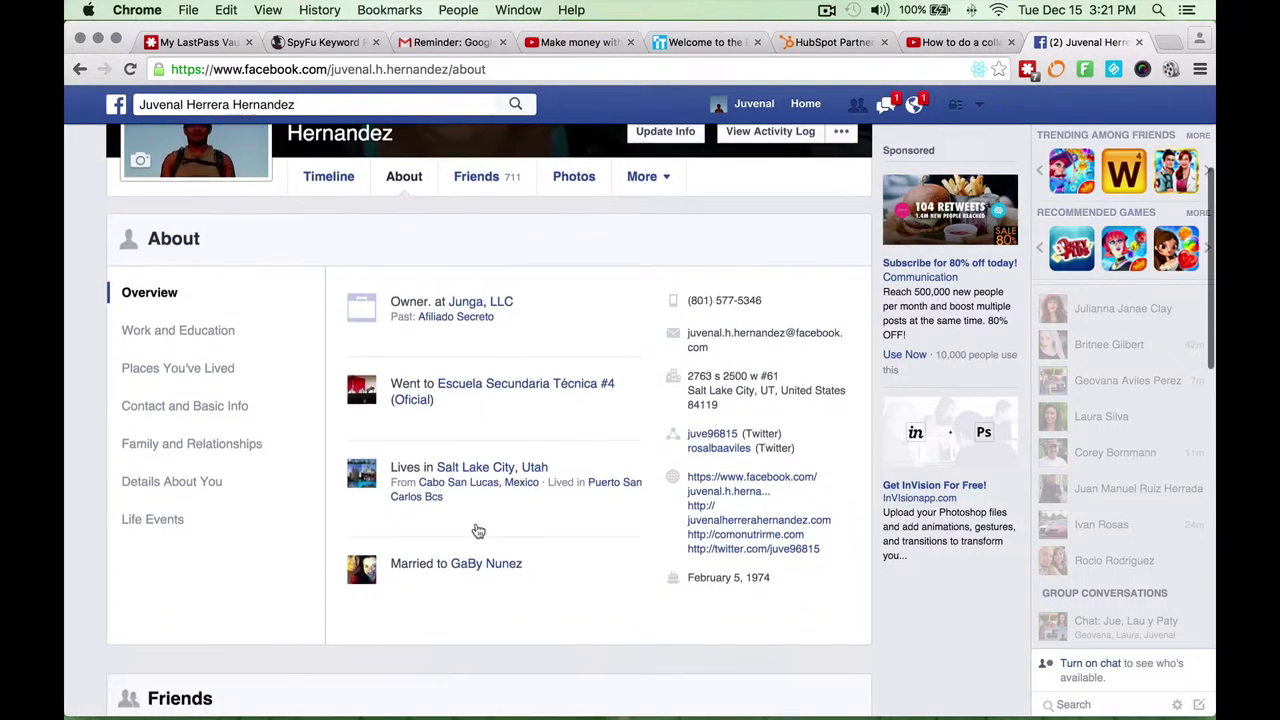
scroll(286, 446, down, 1)
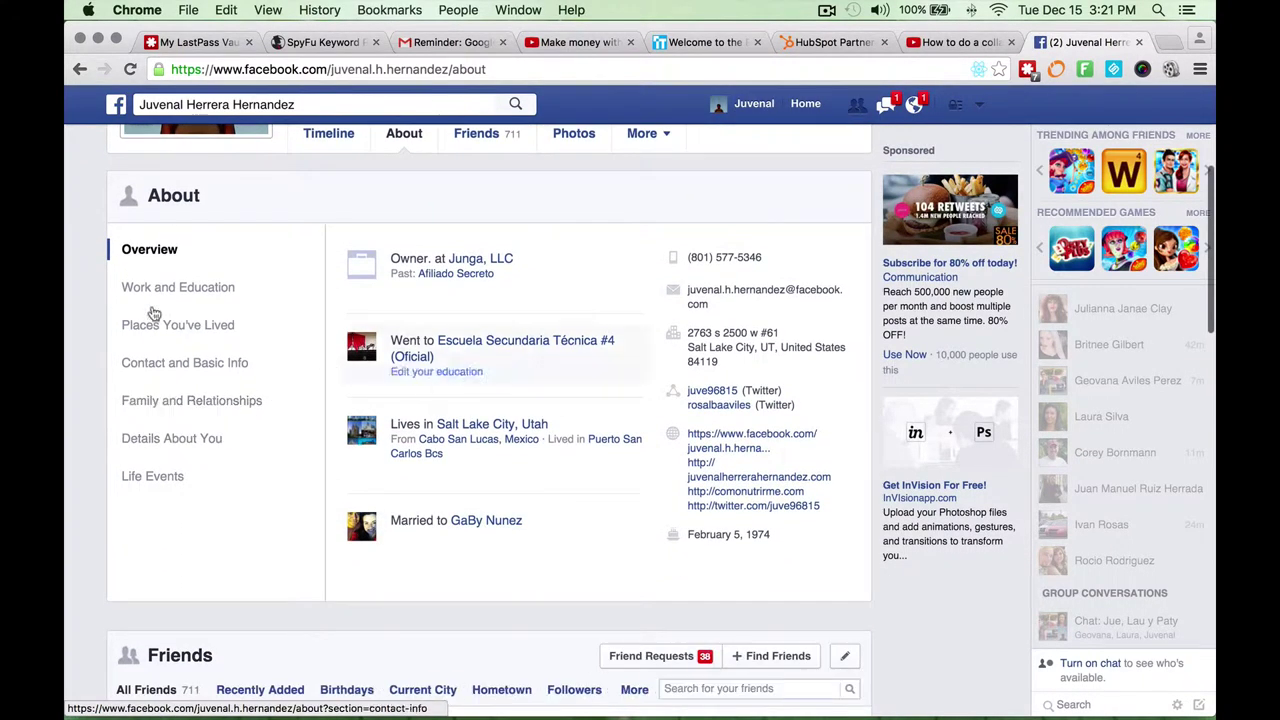
scroll(251, 309, down, 5)
scroll(290, 350, down, 10)
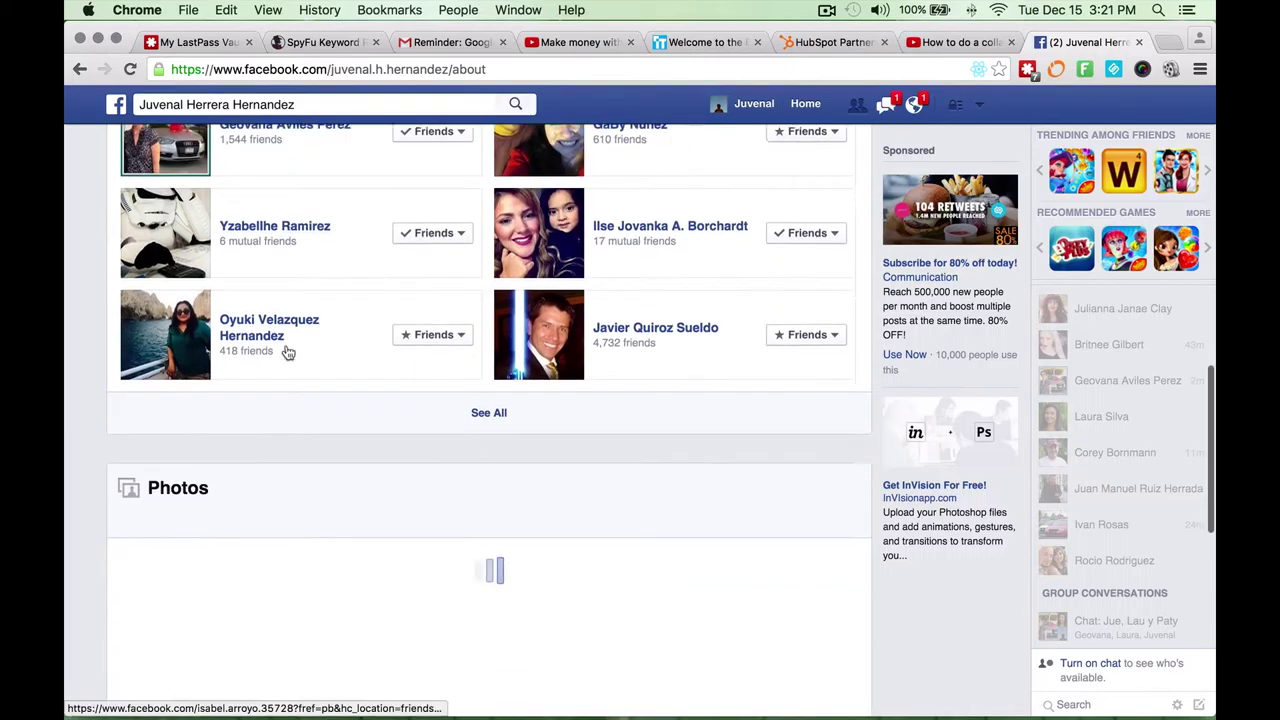
scroll(315, 334, down, 5)
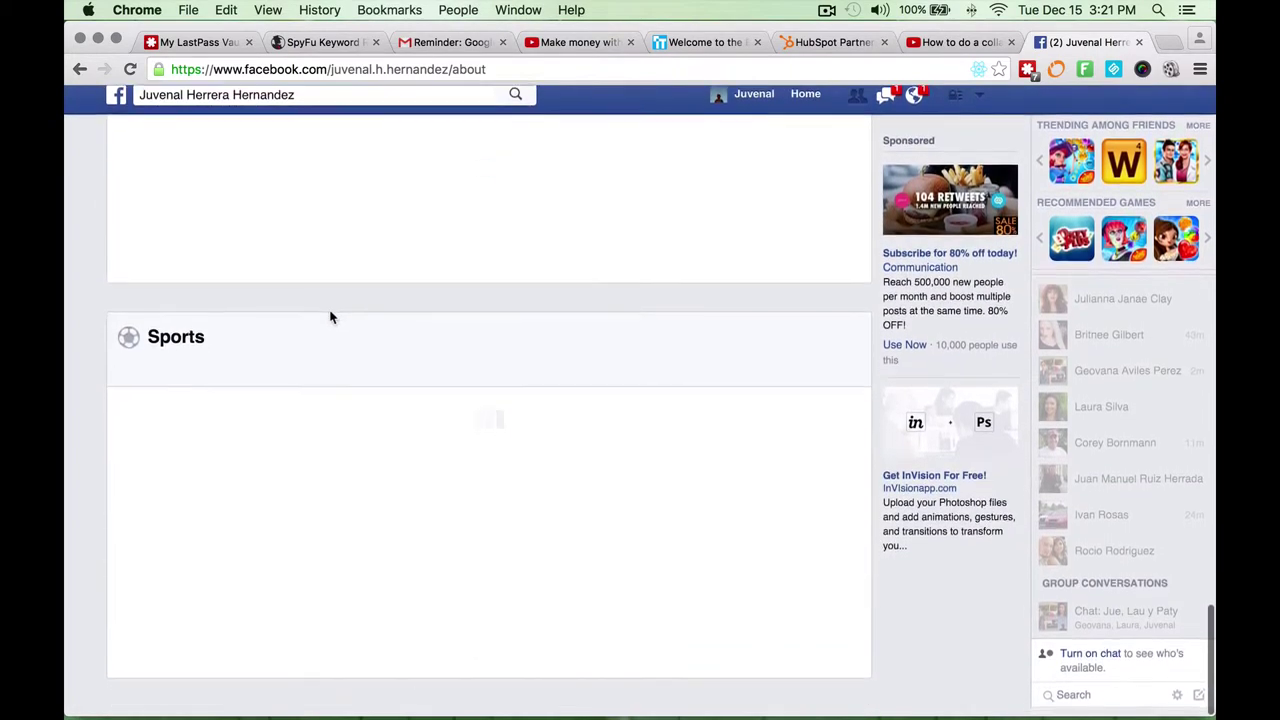
scroll(333, 318, down, 3)
scroll(330, 318, down, 5)
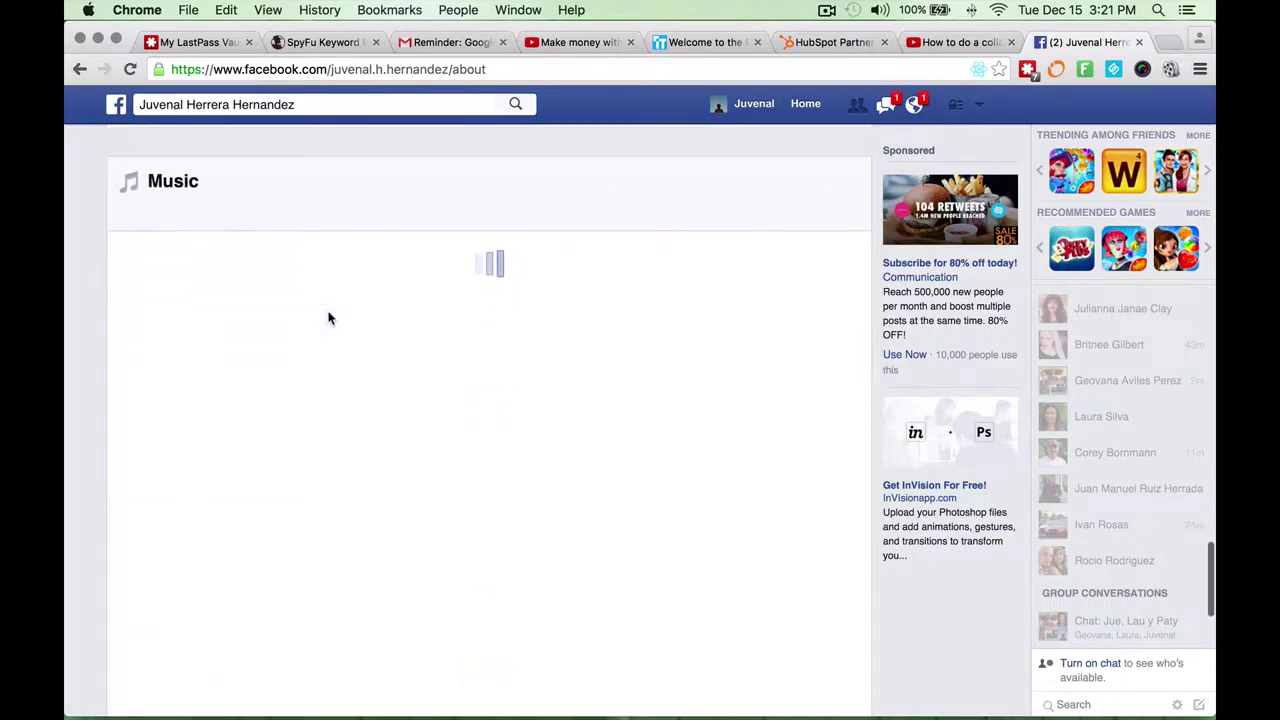
scroll(330, 318, down, 5)
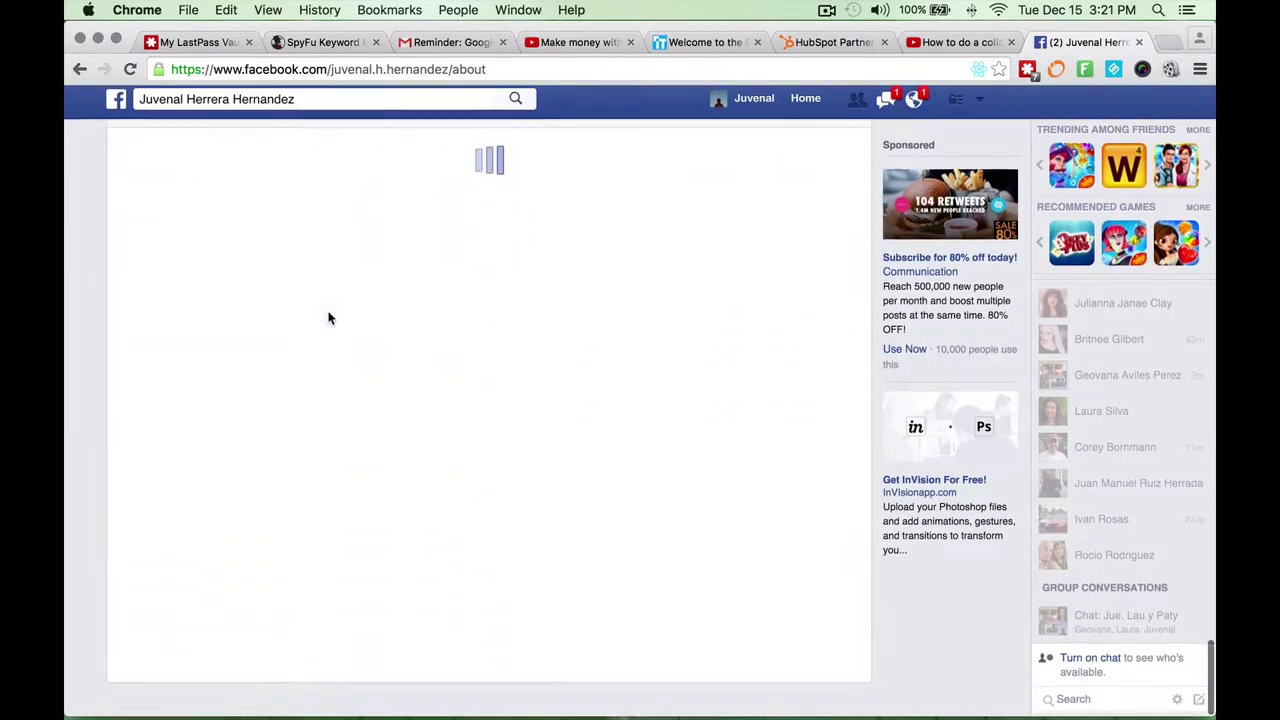
scroll(330, 318, down, 5)
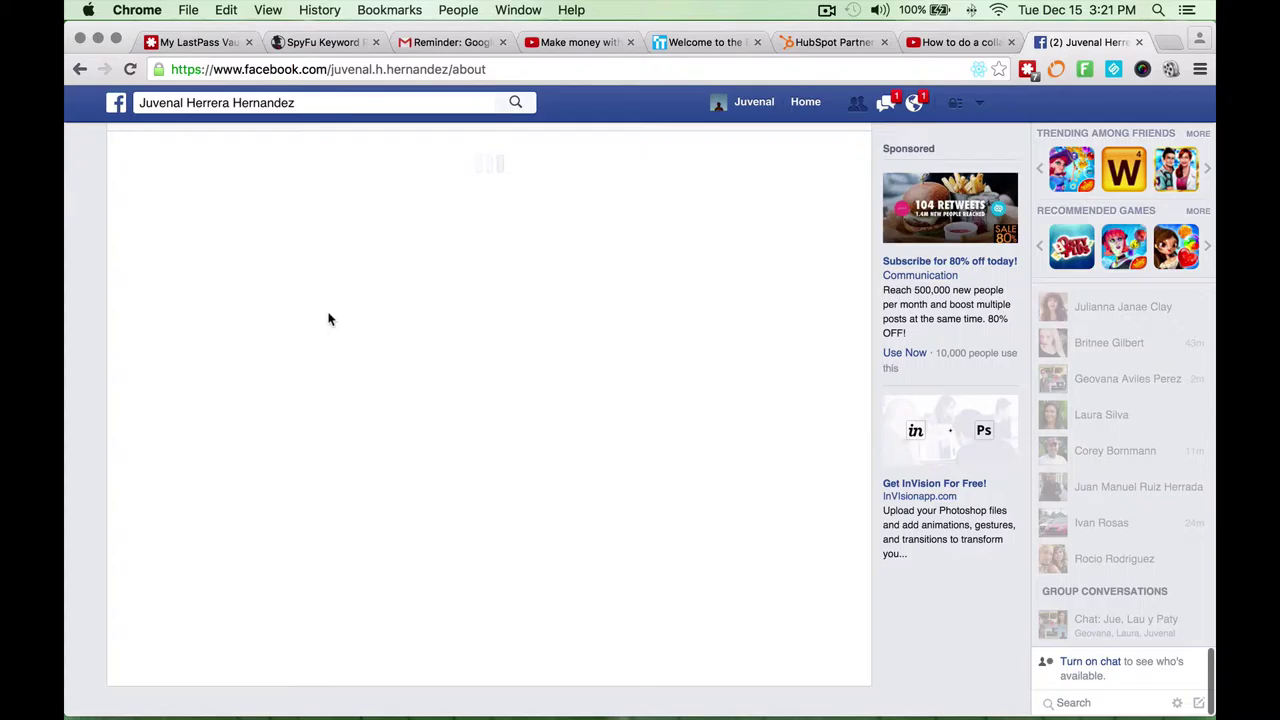
scroll(332, 318, down, 5)
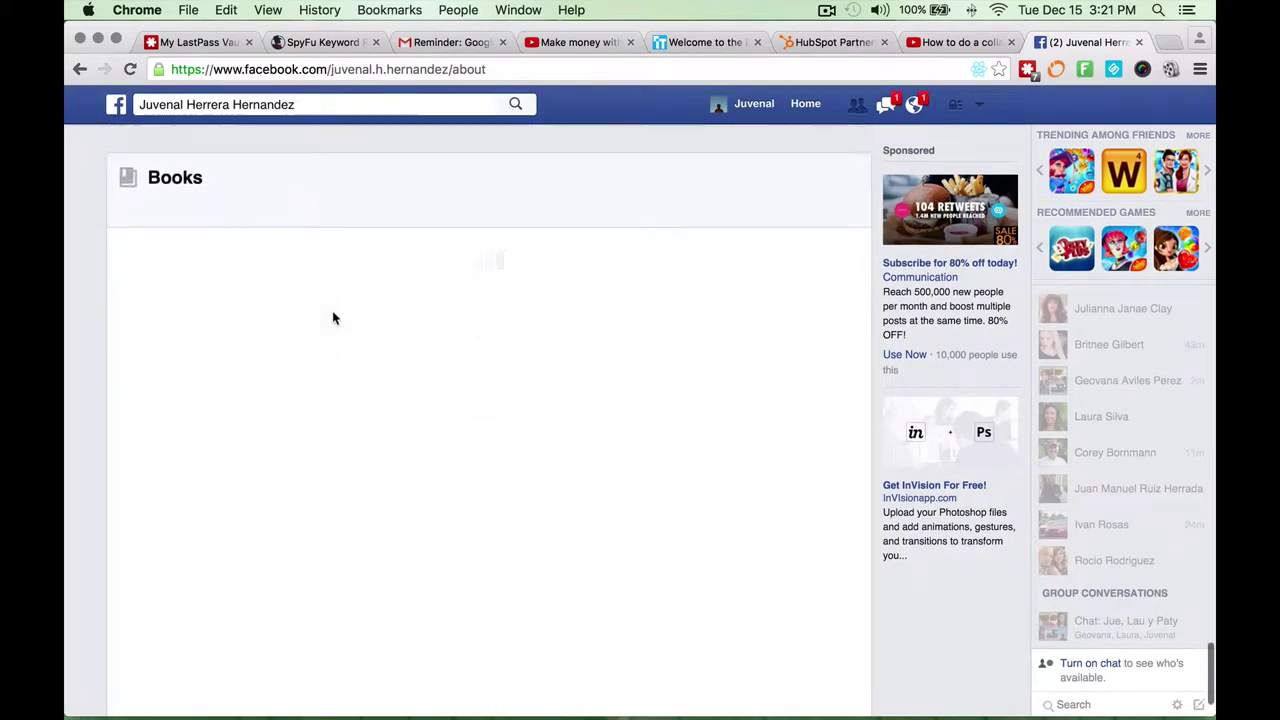
scroll(332, 318, down, 4)
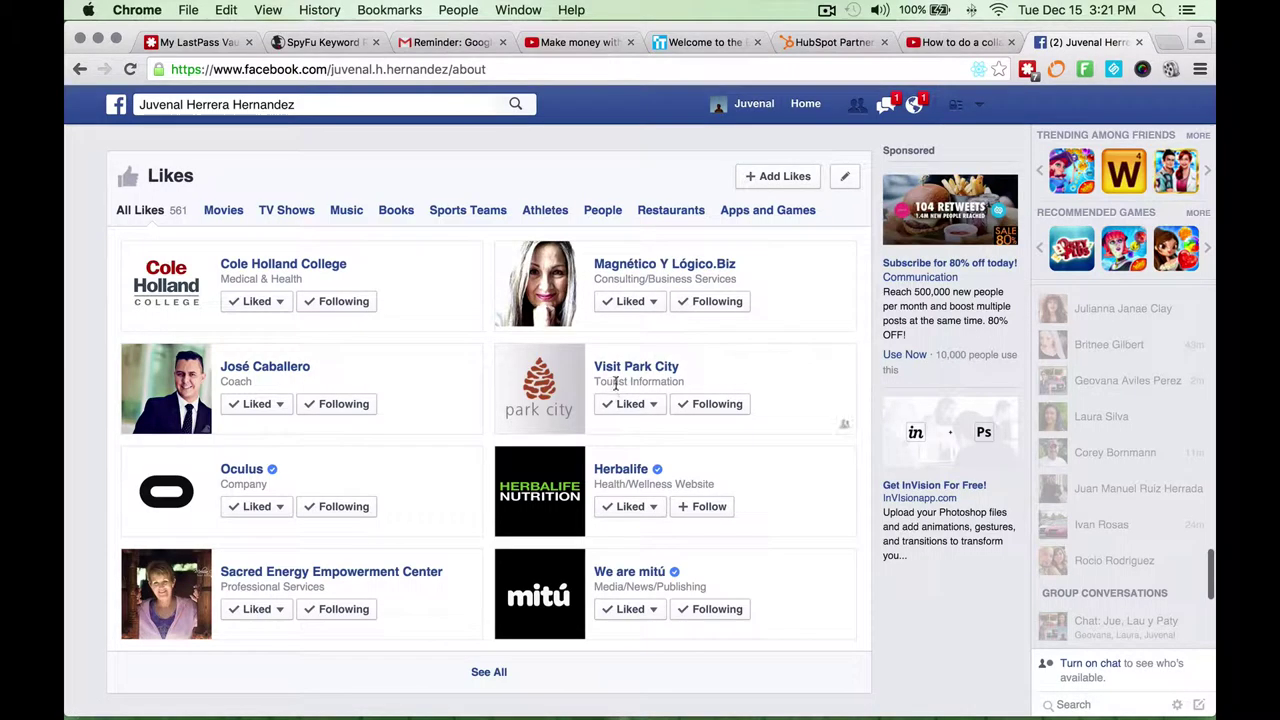
Open the liked page Visit Park City and turn on notifications for All Posts.
mouse_move(652, 374)
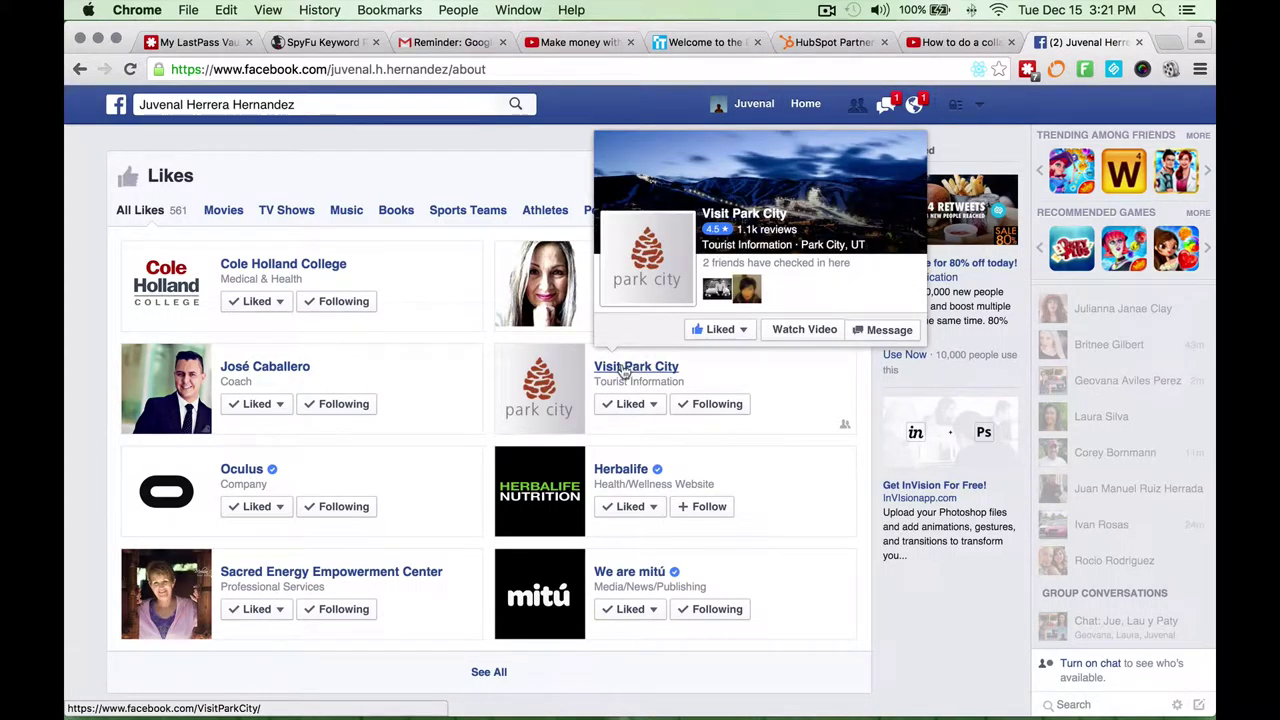
click(628, 373)
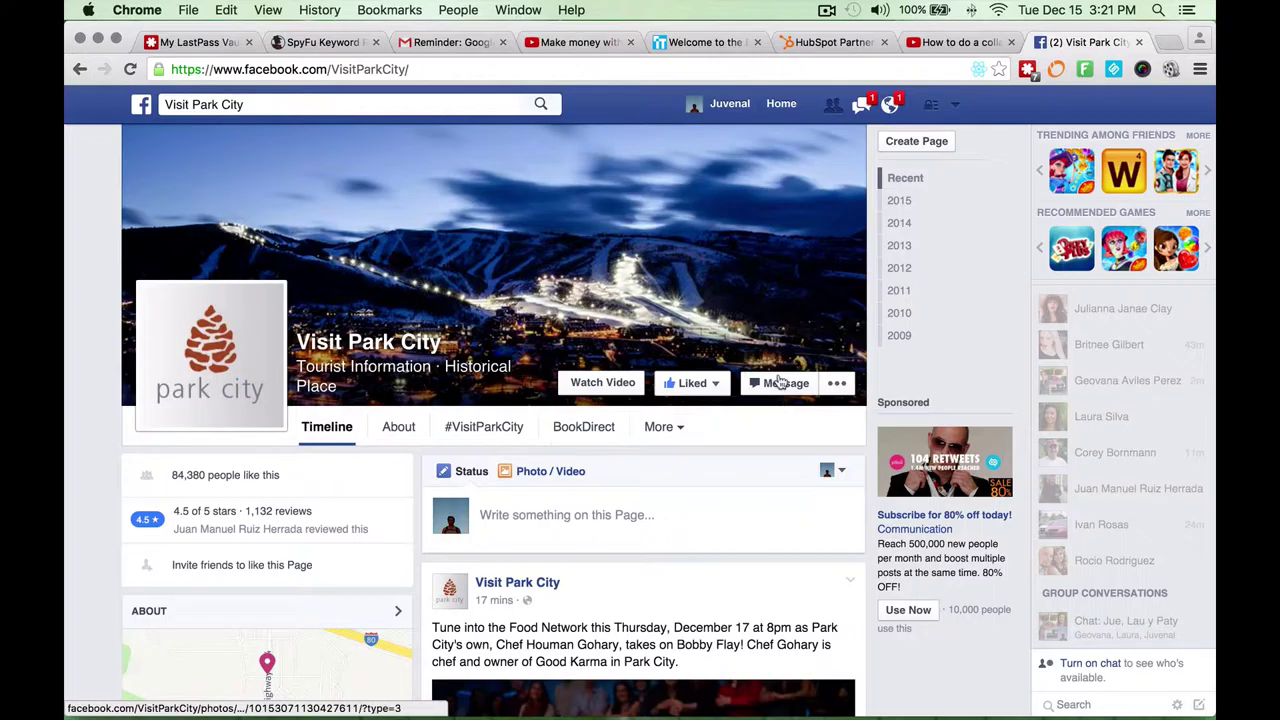
mouse_move(681, 390)
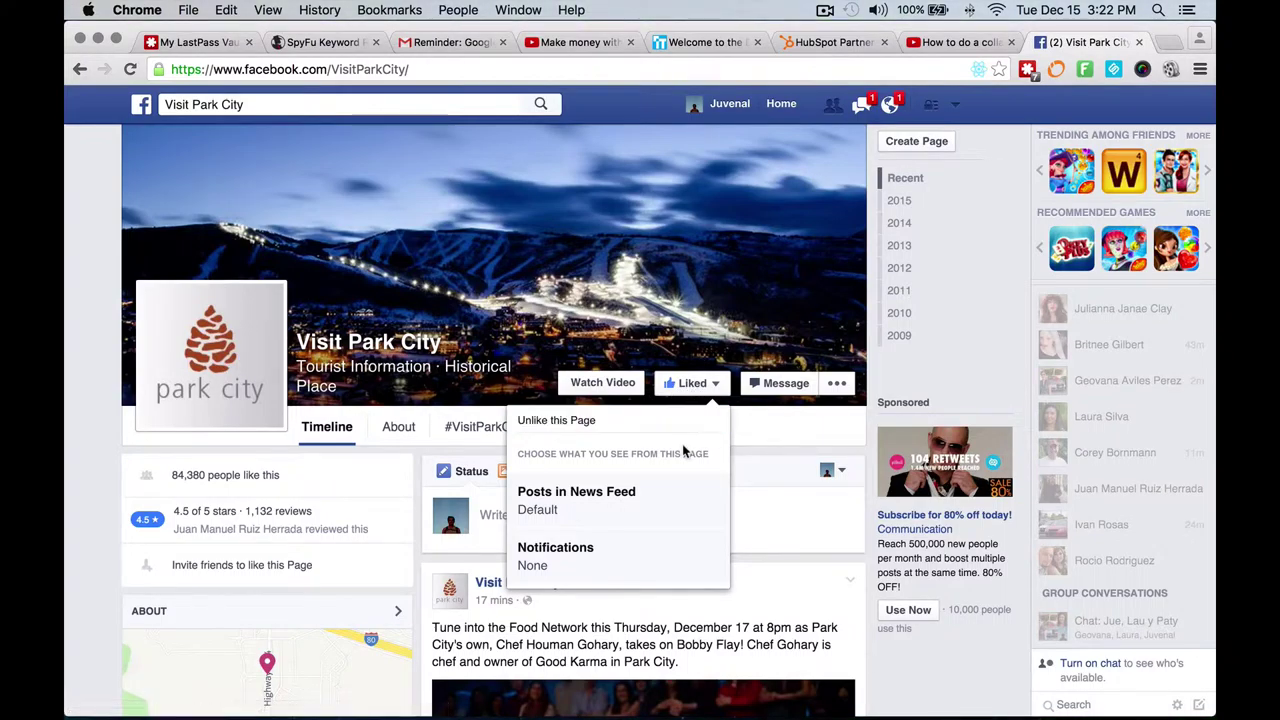
click(544, 562)
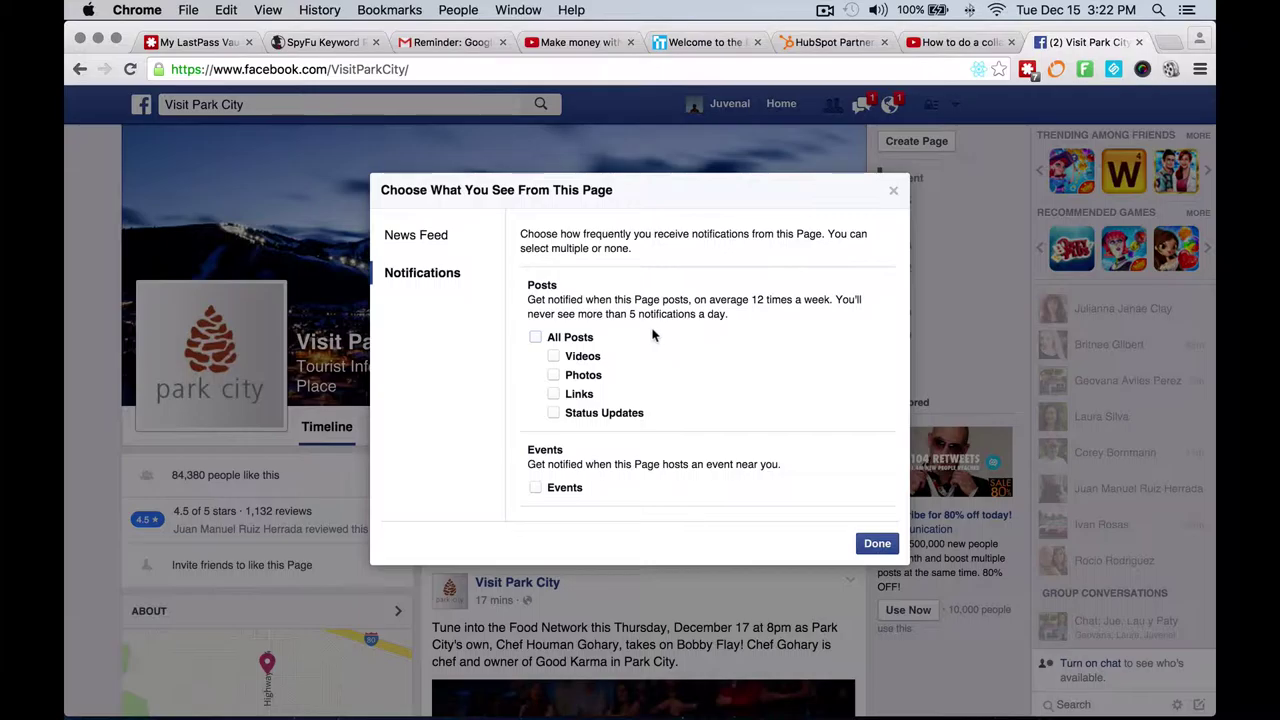
click(536, 339)
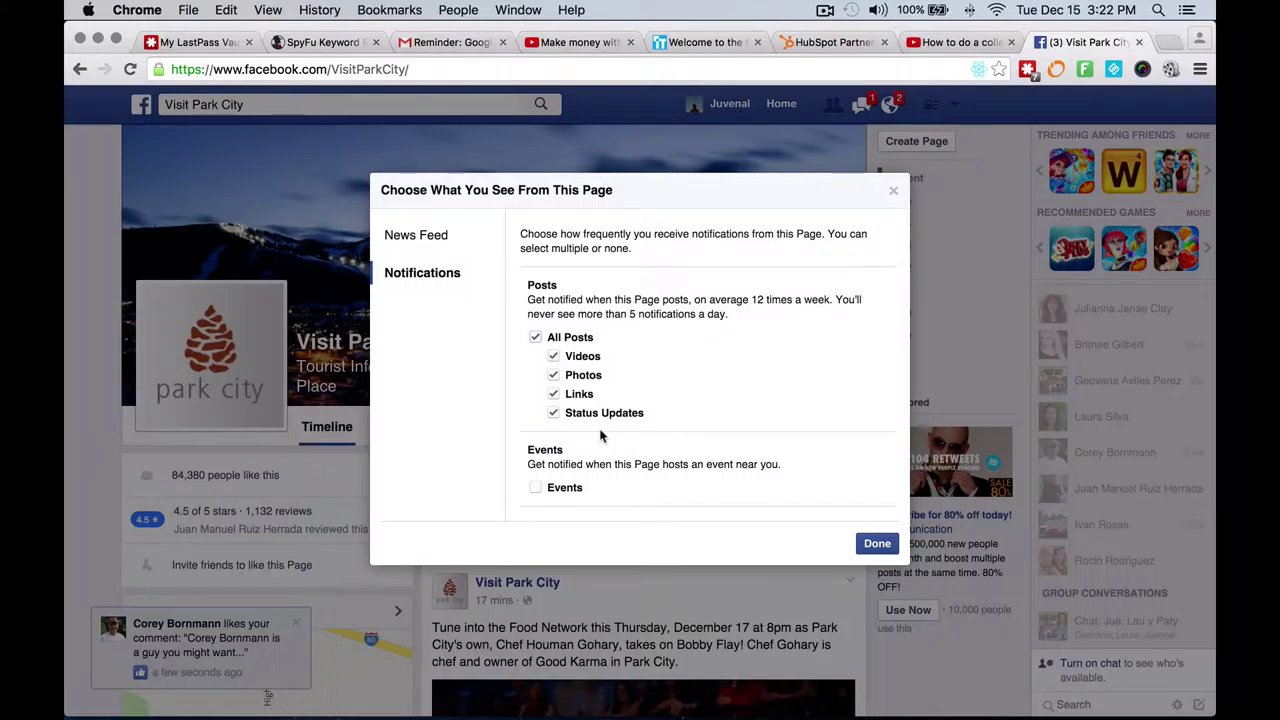
click(878, 544)
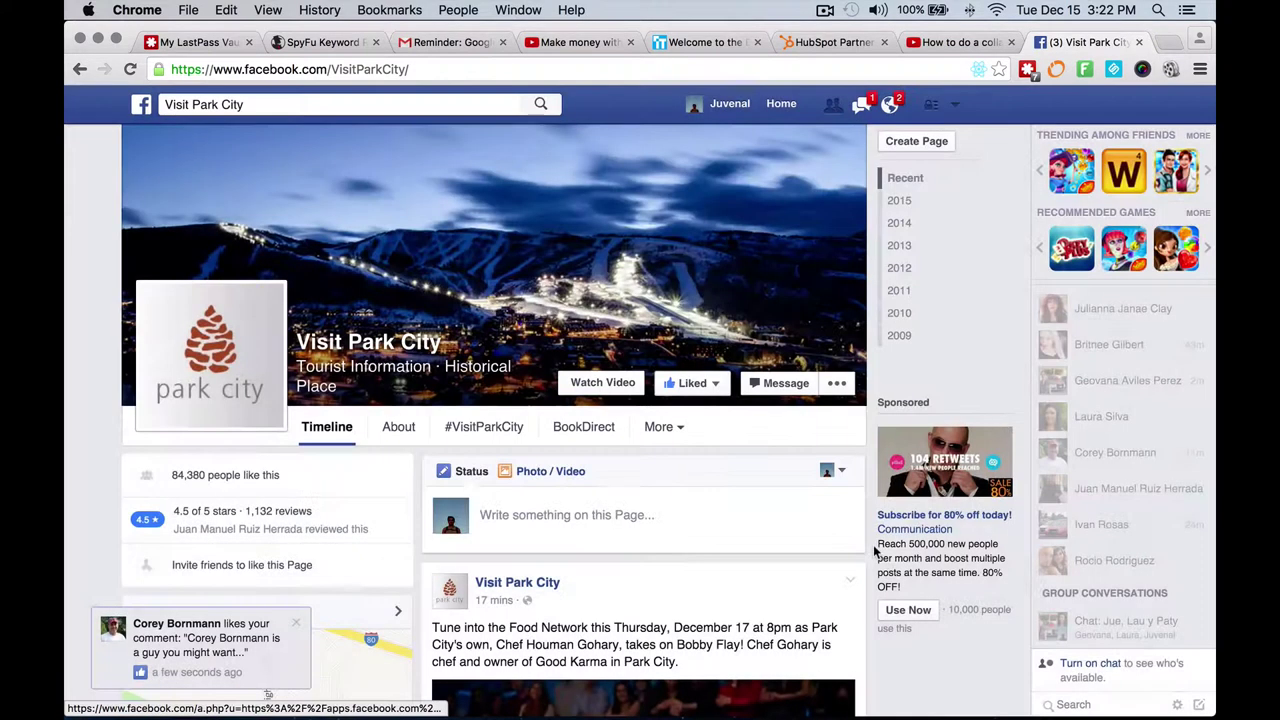
Minimize the browser window to return to the desktop.
click(98, 39)
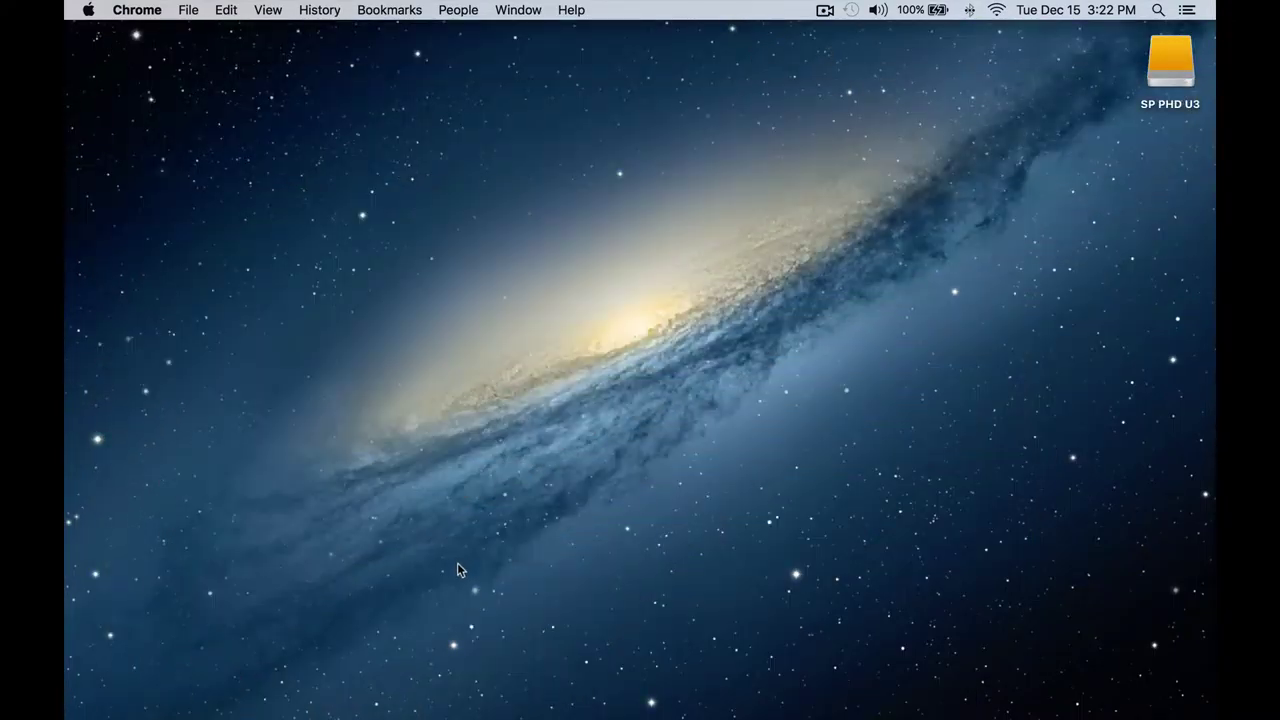
mouse_move(455, 700)
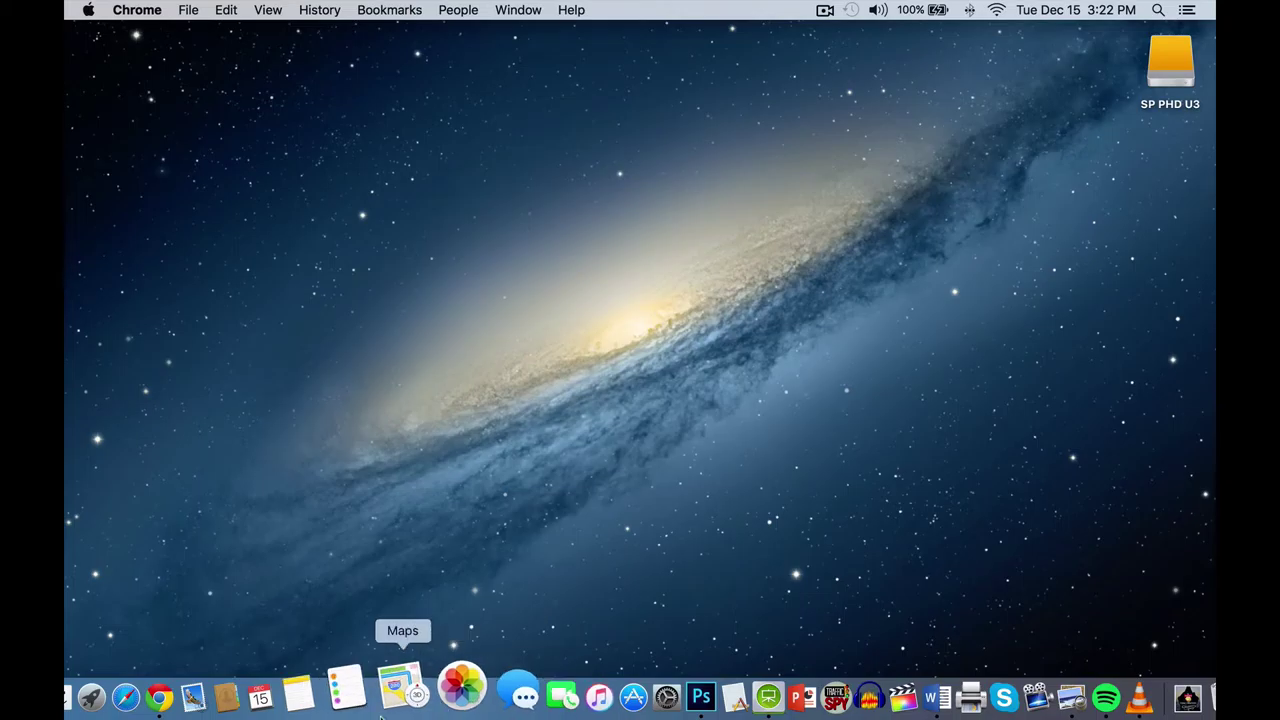
click(823, 12)
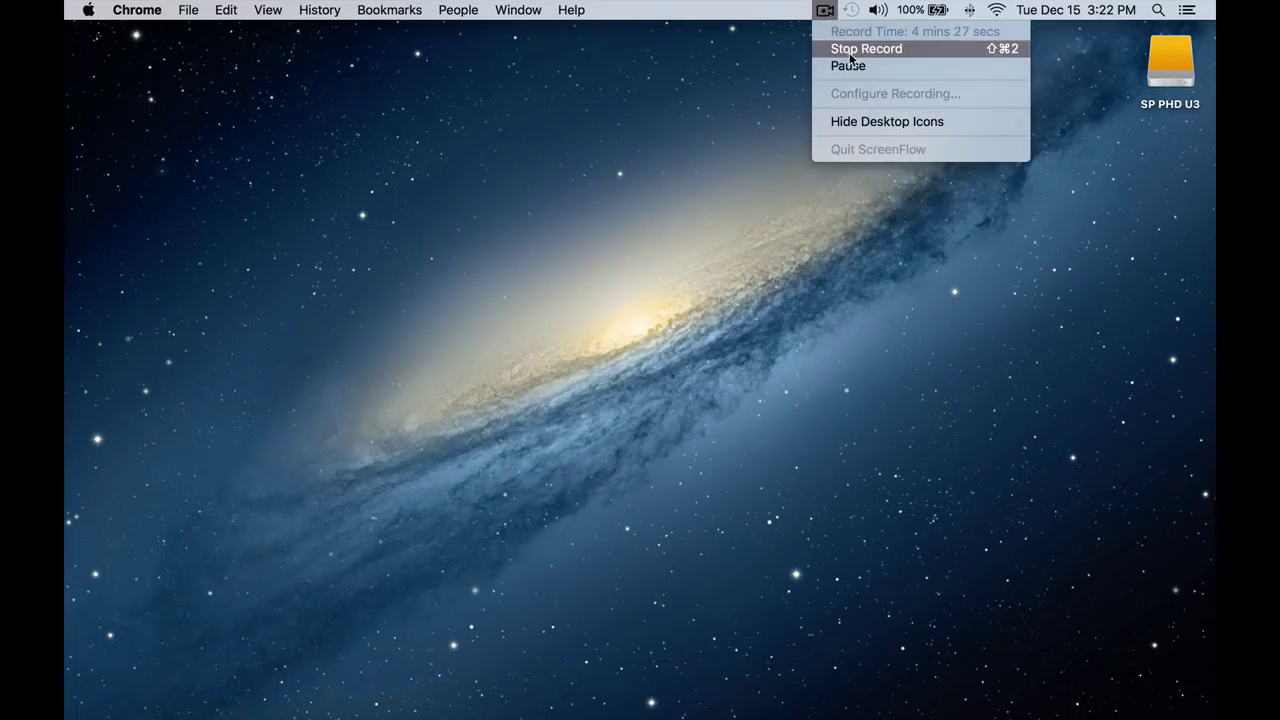